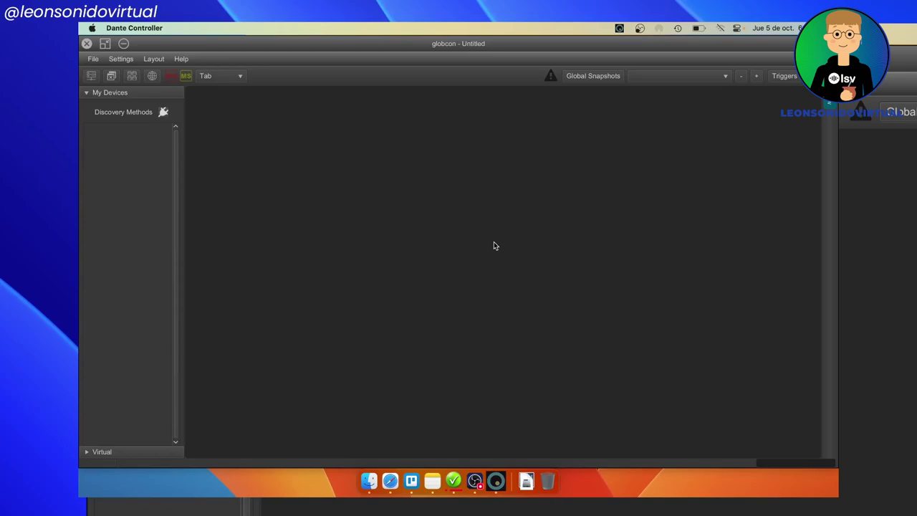
Step: Check the IP address and subnet mask of the USB 10/100/1000 LAN 4 adapter in the system network settings, and close them
{"action": "left_click", "coordinate": [721, 28]}
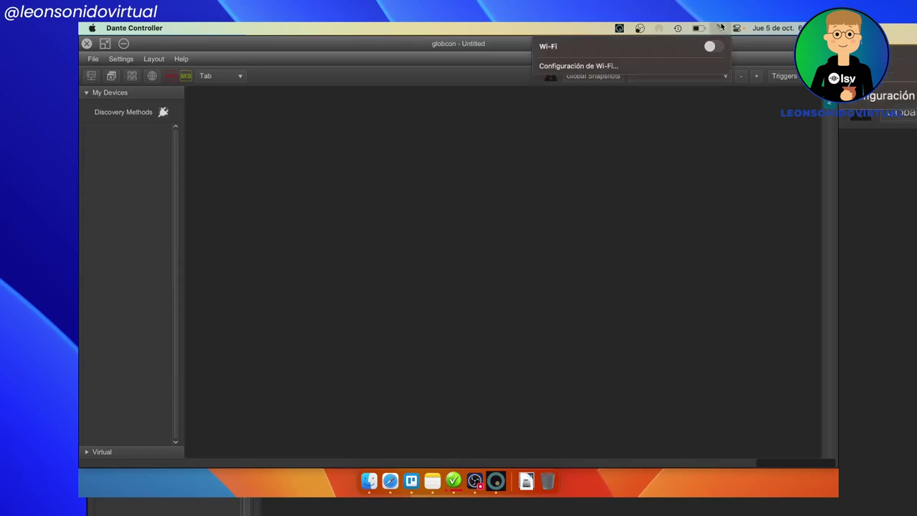
{"action": "left_click", "coordinate": [579, 65]}
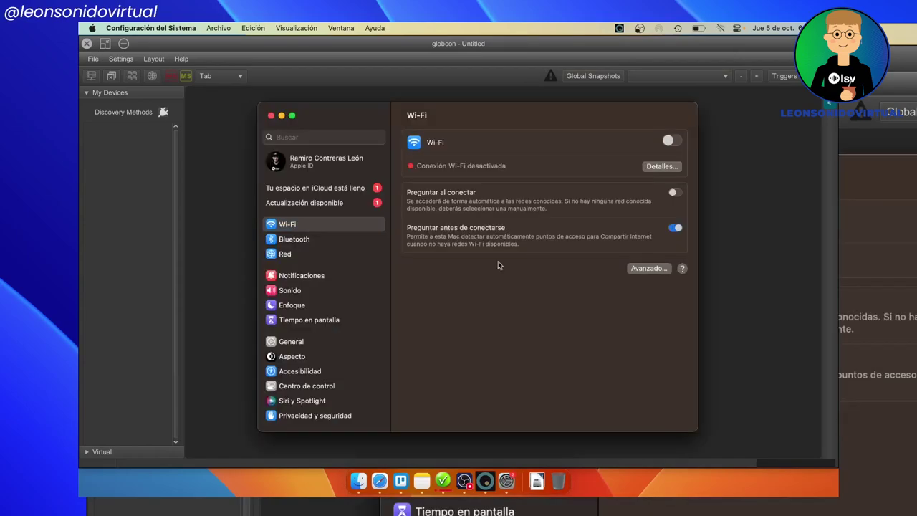
{"action": "left_click", "coordinate": [342, 254]}
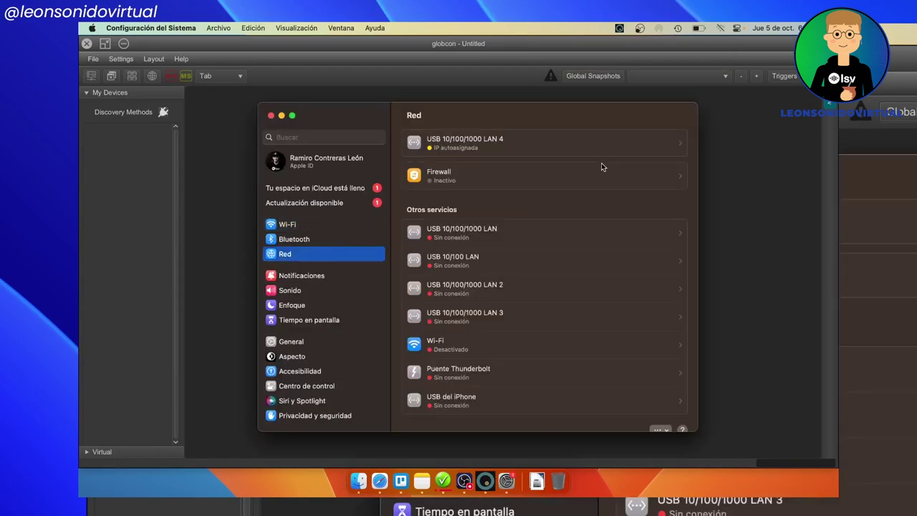
{"action": "left_click", "coordinate": [472, 139]}
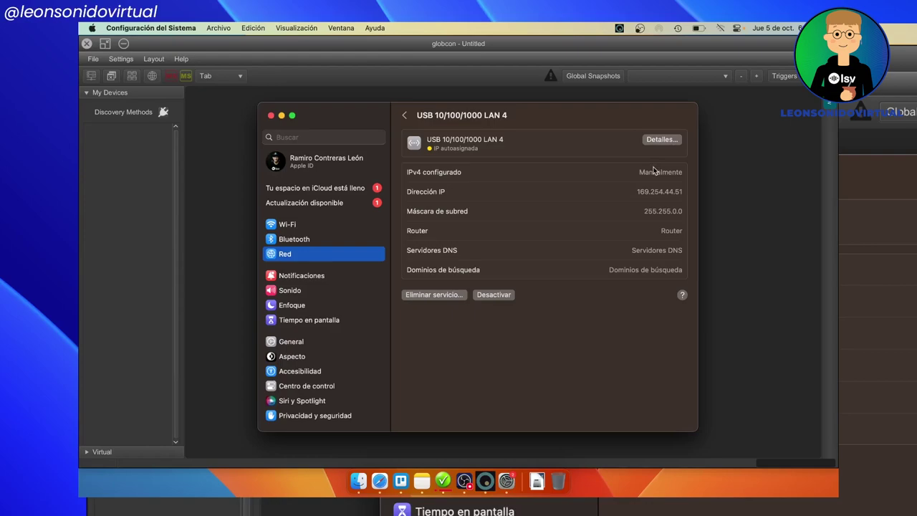
{"action": "double_click", "coordinate": [650, 192]}
{"action": "double_click", "coordinate": [665, 211]}
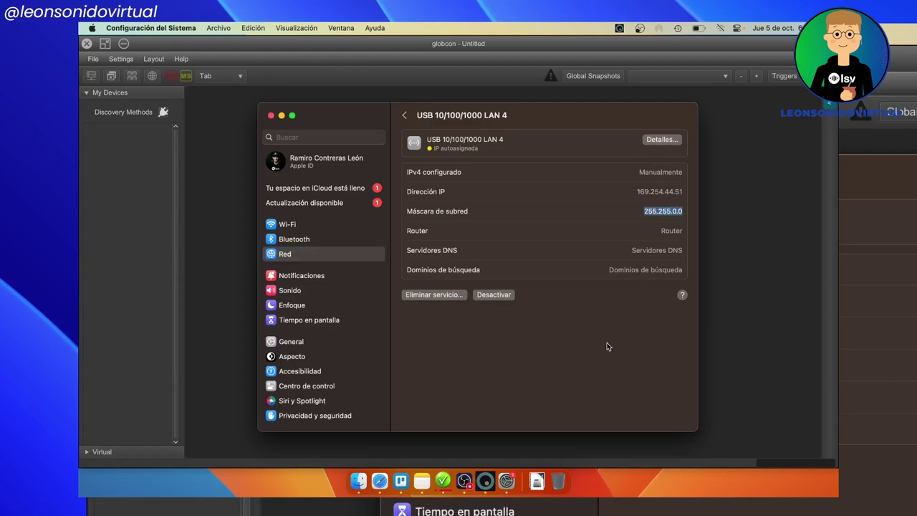
{"action": "double_click", "coordinate": [663, 190]}
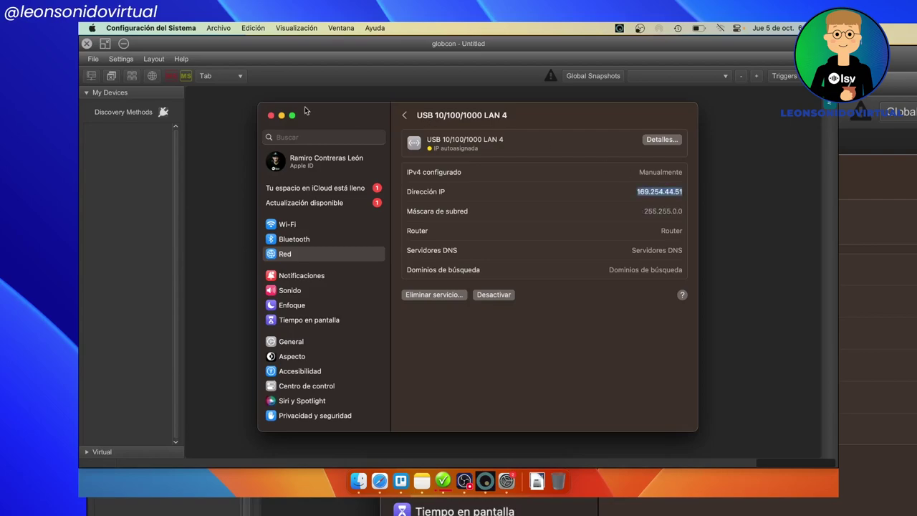
{"action": "left_click", "coordinate": [272, 116]}
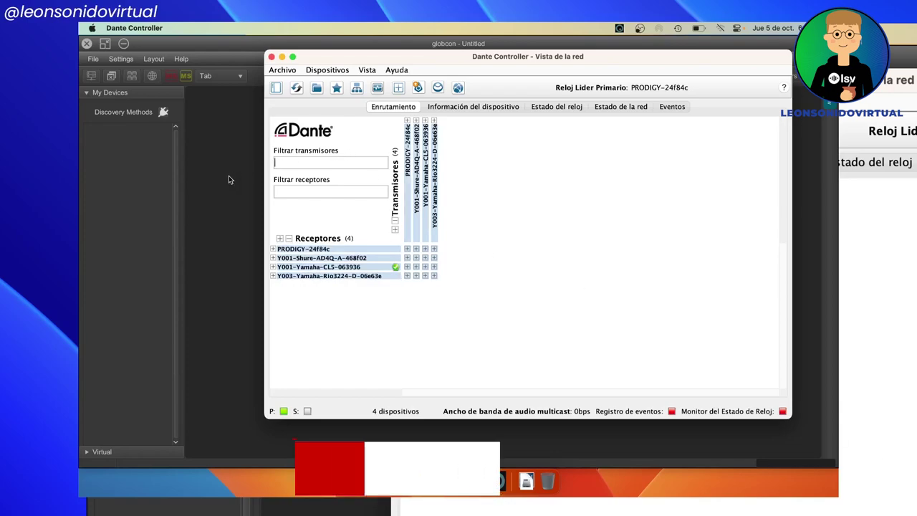
Step: Return to globcon, run an Ethernet discovery and add the PRODIGY.MP at 169.254.44.56 to the project
{"action": "left_click", "coordinate": [243, 252]}
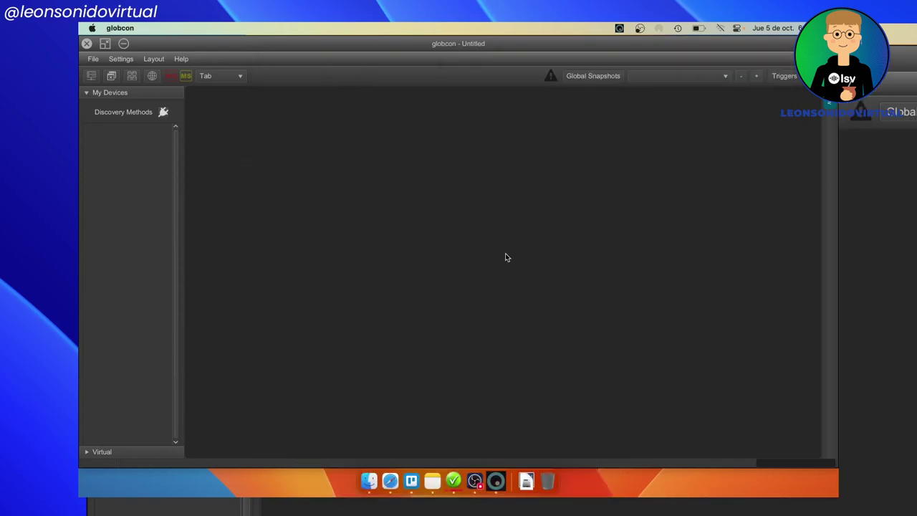
{"action": "left_click", "coordinate": [163, 113]}
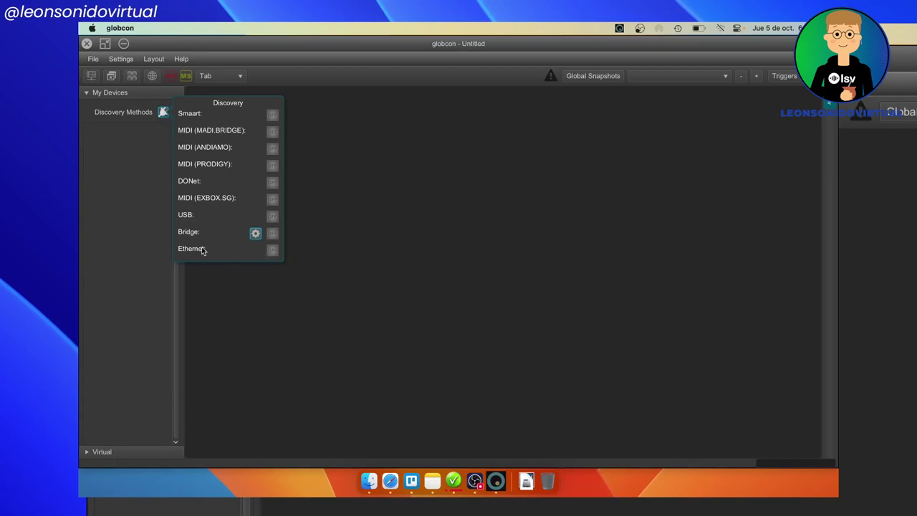
{"action": "left_click", "coordinate": [272, 249]}
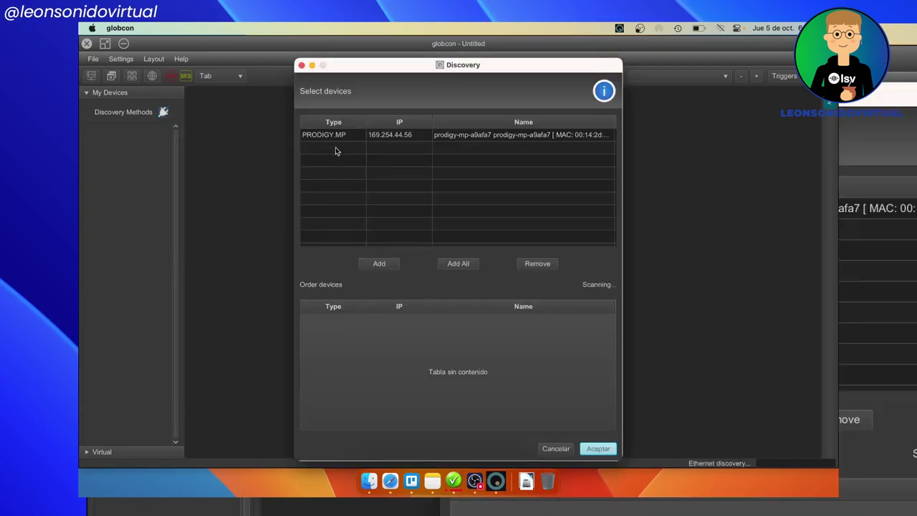
{"action": "left_click", "coordinate": [339, 138]}
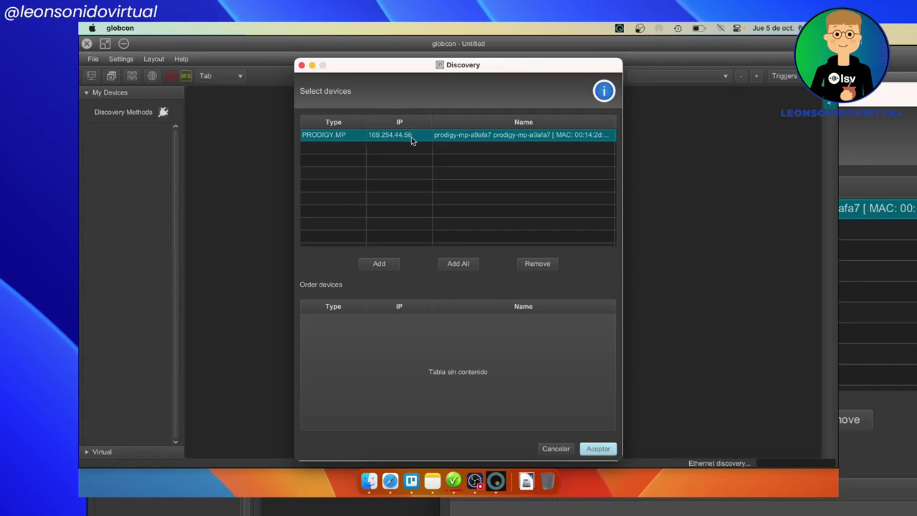
{"action": "left_click", "coordinate": [378, 266]}
{"action": "left_click", "coordinate": [309, 320]}
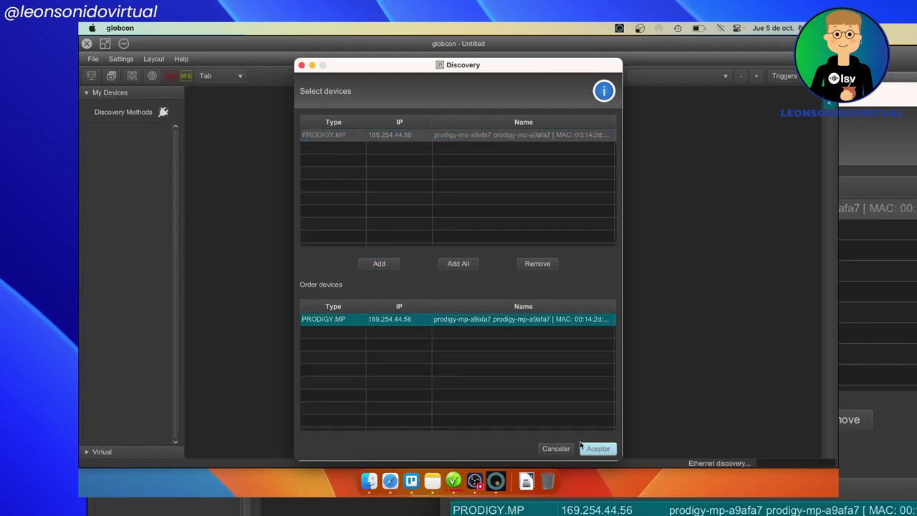
{"action": "left_click", "coordinate": [598, 448]}
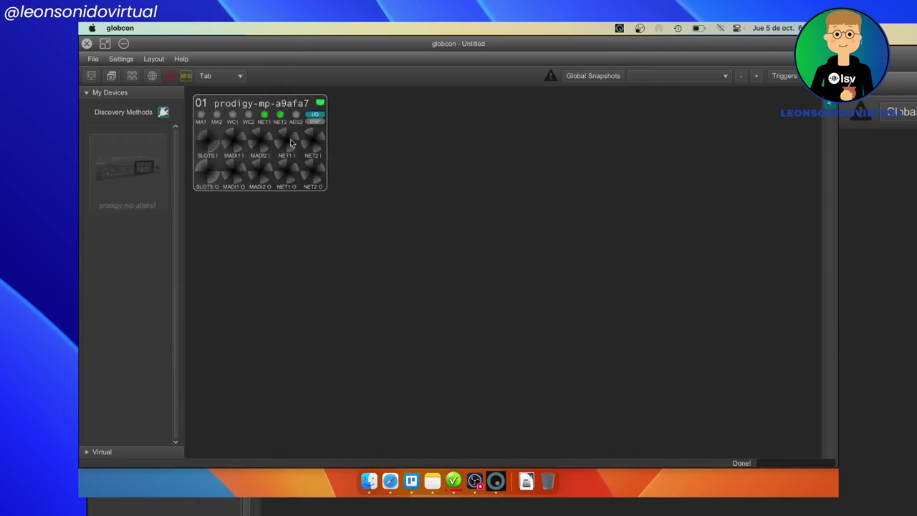
Step: Open the prodigy-mp-a9afa7 device and move INT 48kHz to priority 1 in its sync source list
{"action": "double_click", "coordinate": [280, 107]}
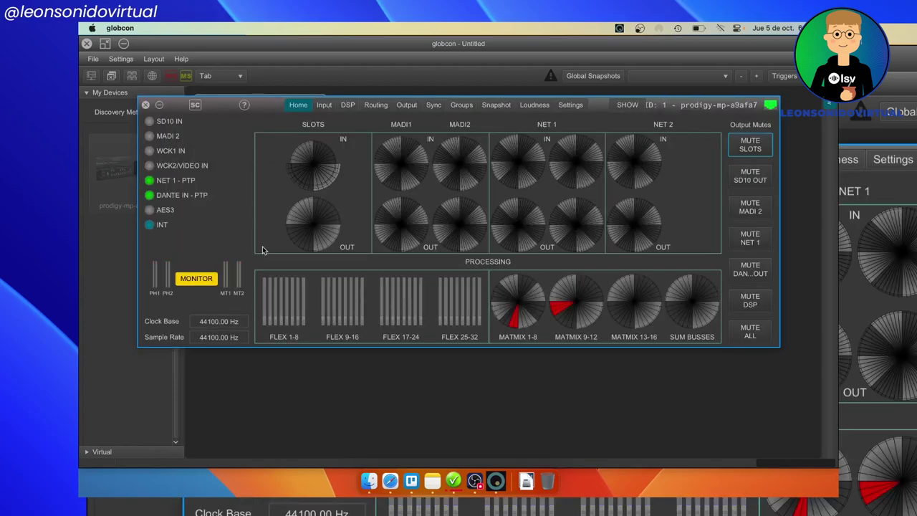
{"action": "left_click", "coordinate": [433, 105]}
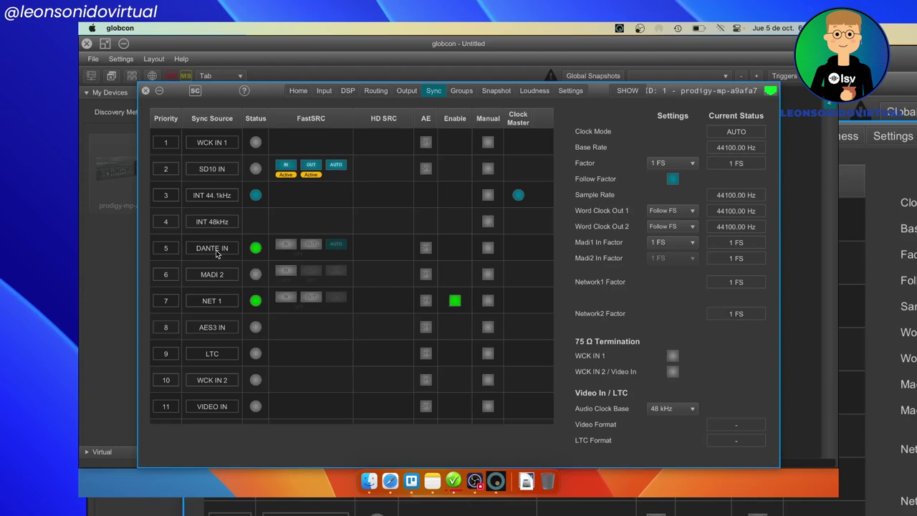
{"action": "left_click_drag", "start_coordinate": [212, 222], "coordinate": [206, 146]}
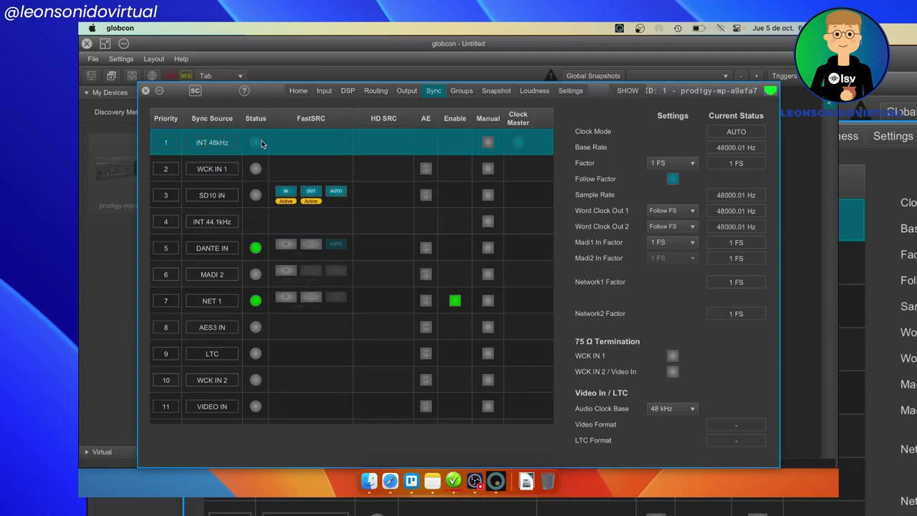
{"action": "left_click", "coordinate": [293, 162]}
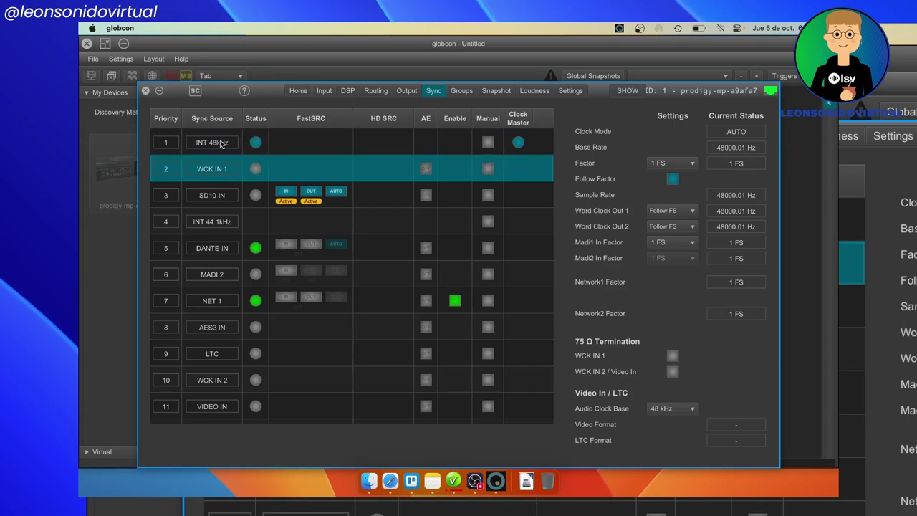
Step: Try a clock factor of 2 FS and return it to 1 FS, accepting the clock range notices
{"action": "left_click", "coordinate": [671, 163]}
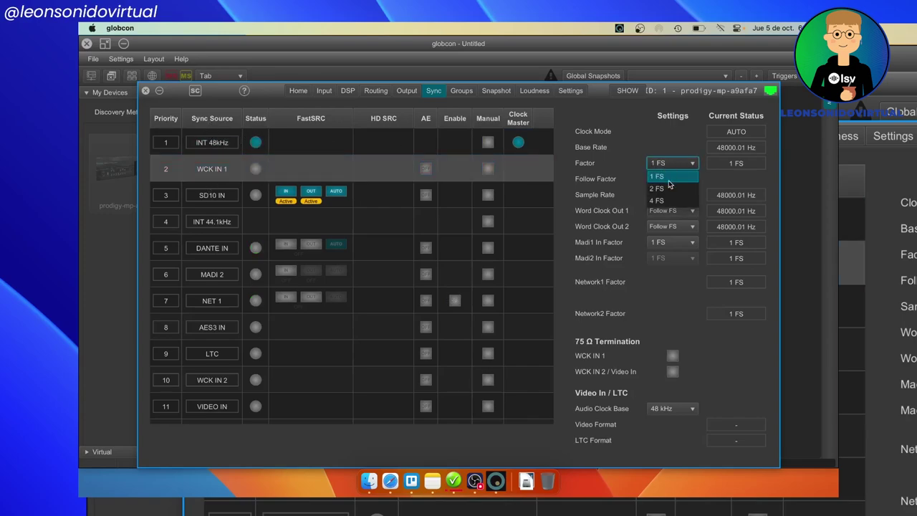
{"action": "left_click", "coordinate": [670, 189]}
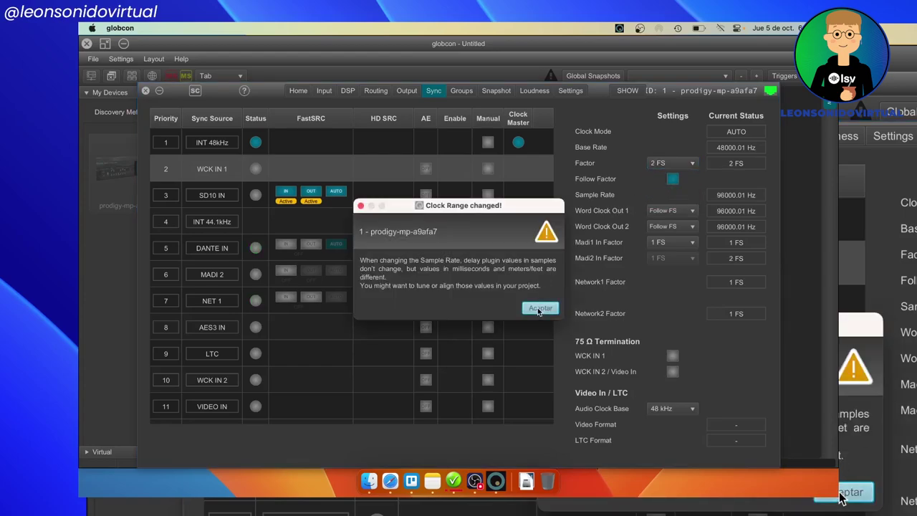
{"action": "left_click", "coordinate": [540, 309]}
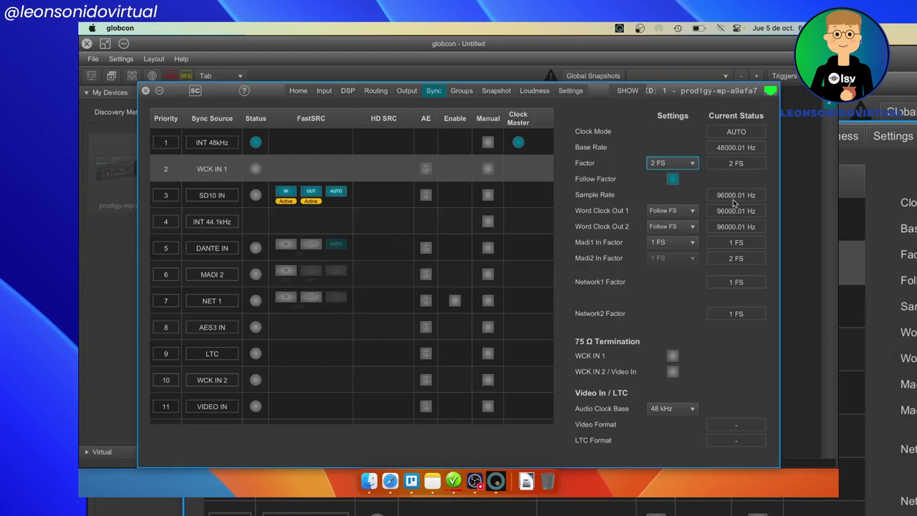
{"action": "left_click", "coordinate": [673, 163]}
{"action": "left_click", "coordinate": [670, 180]}
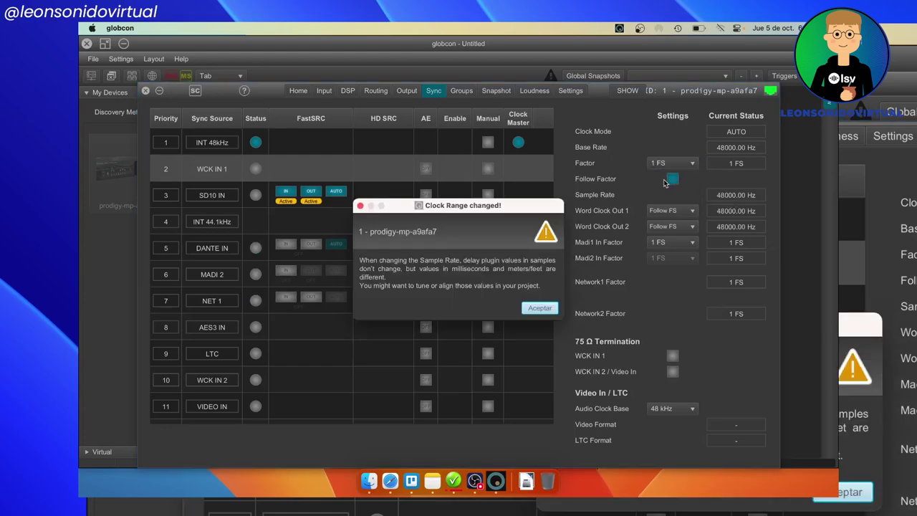
{"action": "key", "text": "Return"}
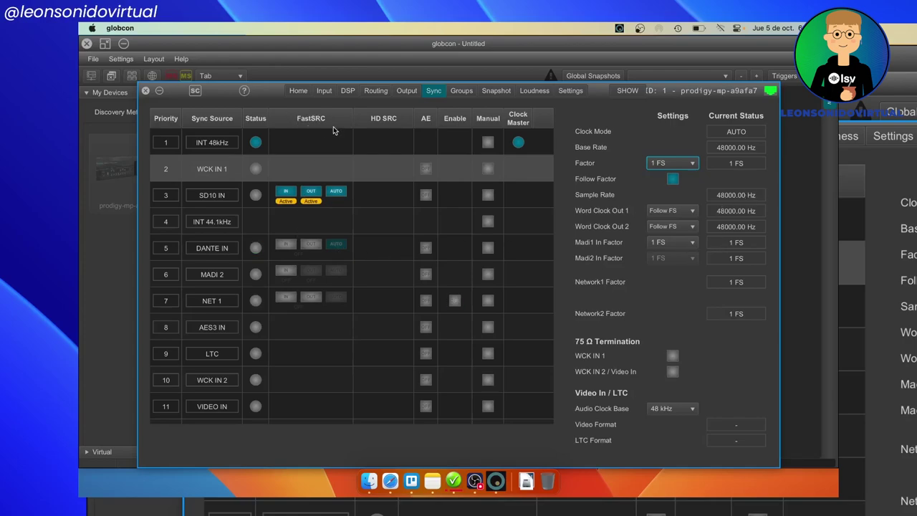
Step: Switch FastSRC conversion on for the DANTE IN sync source and back off
{"action": "left_click", "coordinate": [287, 246]}
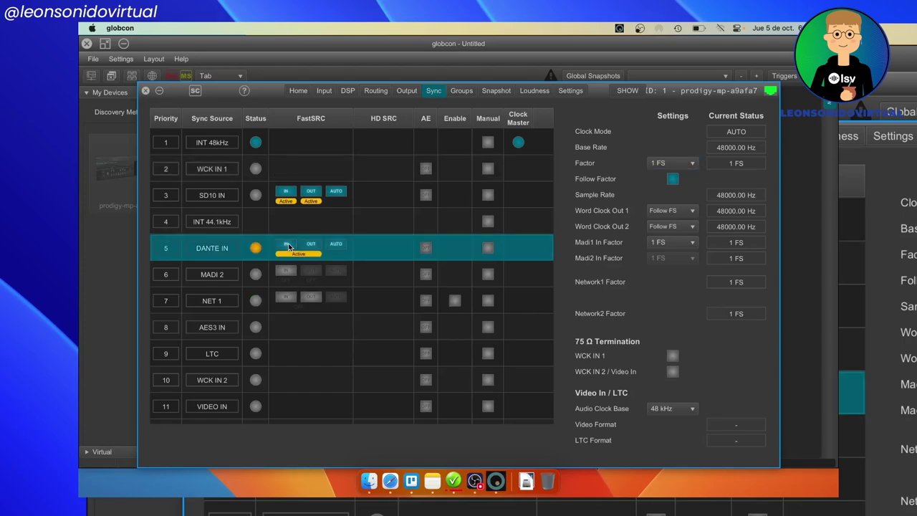
{"action": "left_click", "coordinate": [338, 248]}
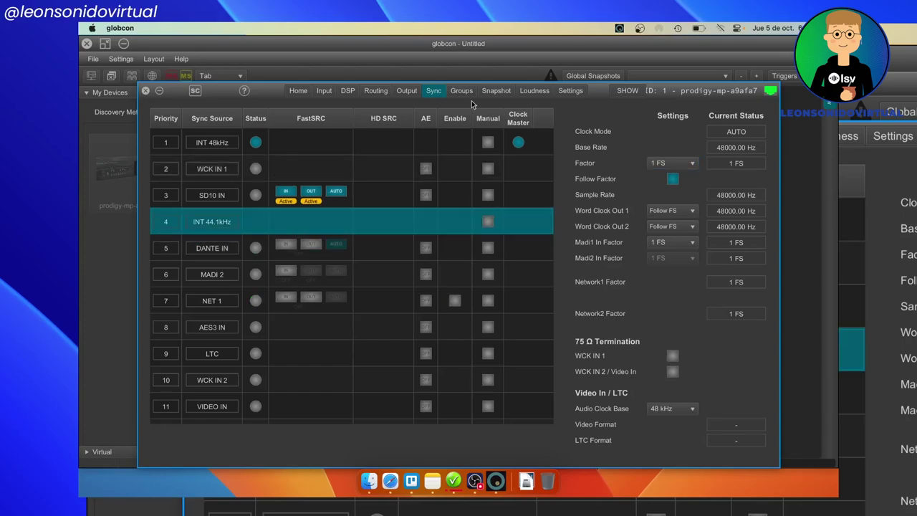
Step: Switch the device from SHOW mode to CONFIG mode, accepting the configuration warning
{"action": "left_click", "coordinate": [627, 90]}
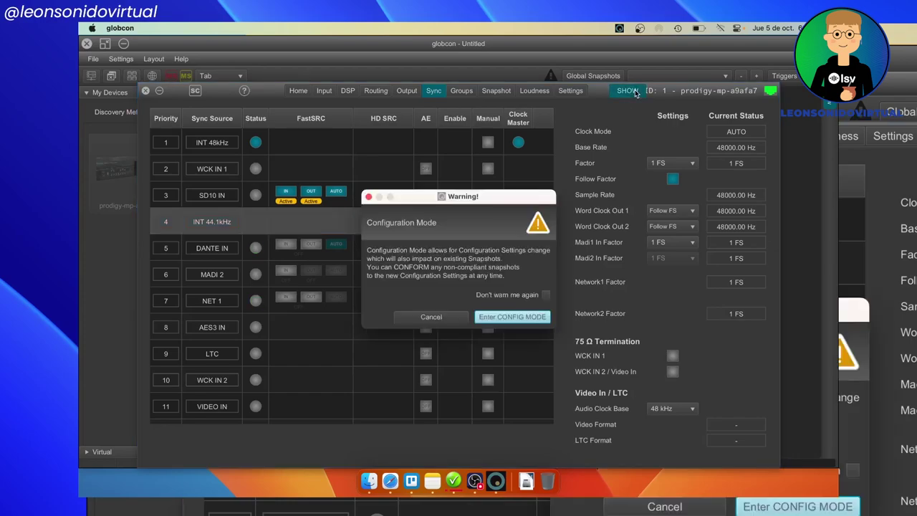
{"action": "left_click", "coordinate": [500, 318]}
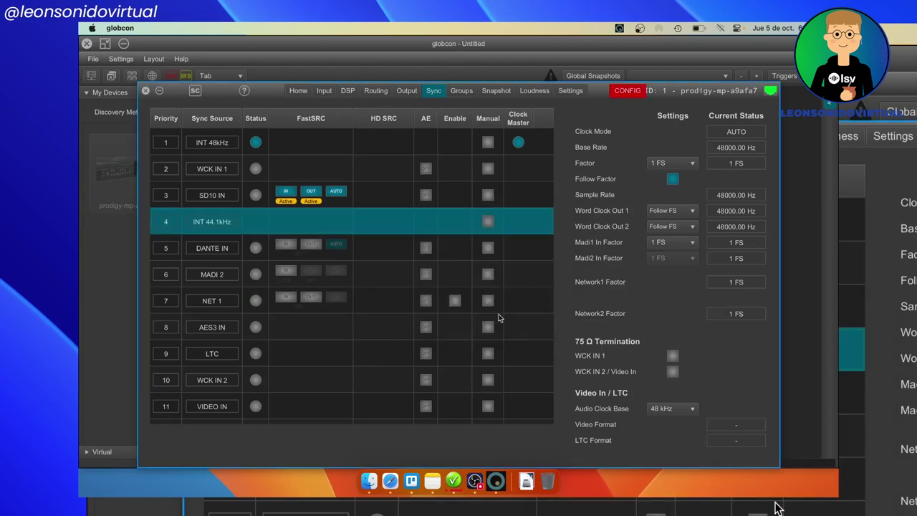
Step: Review the device's general settings, home overview, input, DSP, routing, output, sync, groups, snapshot and loudness pages, ending on the home overview
{"action": "left_click", "coordinate": [572, 91]}
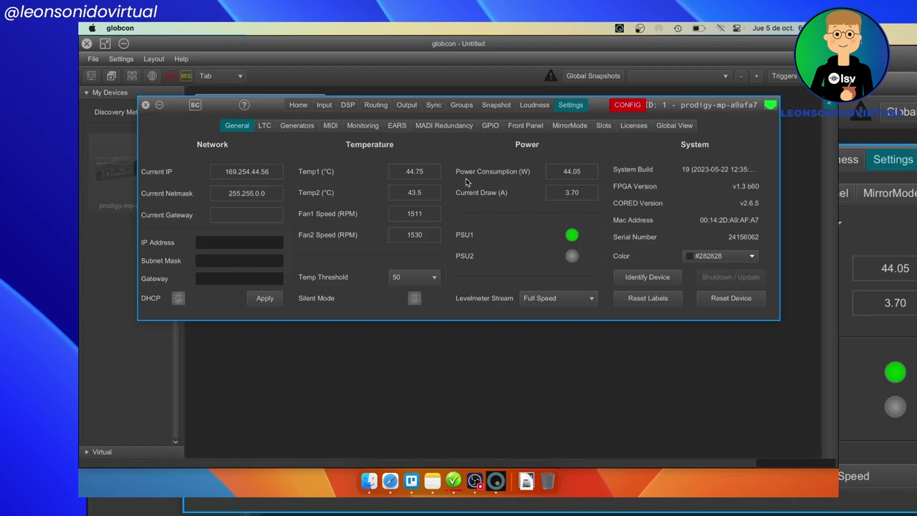
{"action": "left_click", "coordinate": [297, 105]}
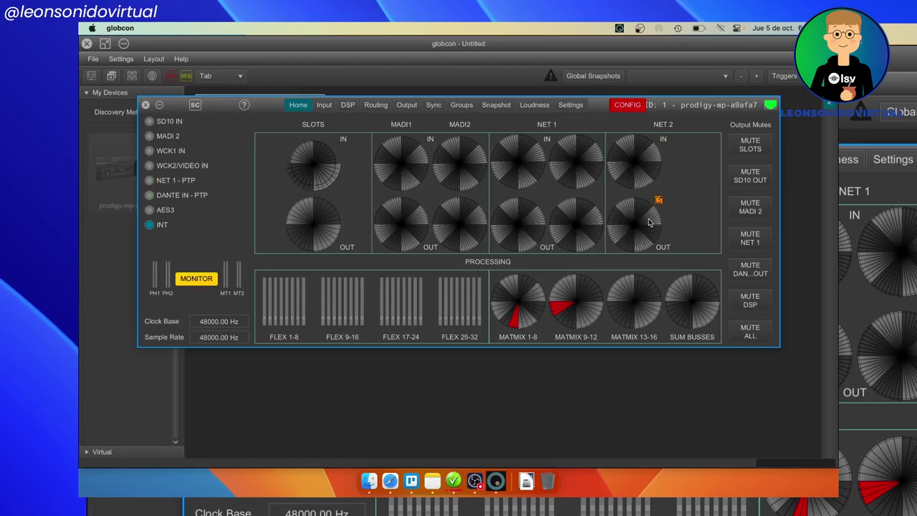
{"action": "left_click", "coordinate": [324, 106]}
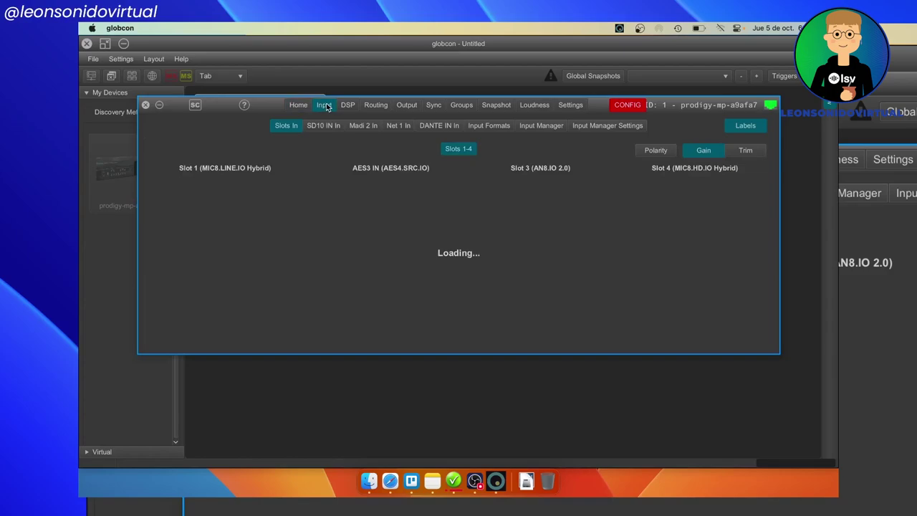
{"action": "left_click", "coordinate": [355, 106]}
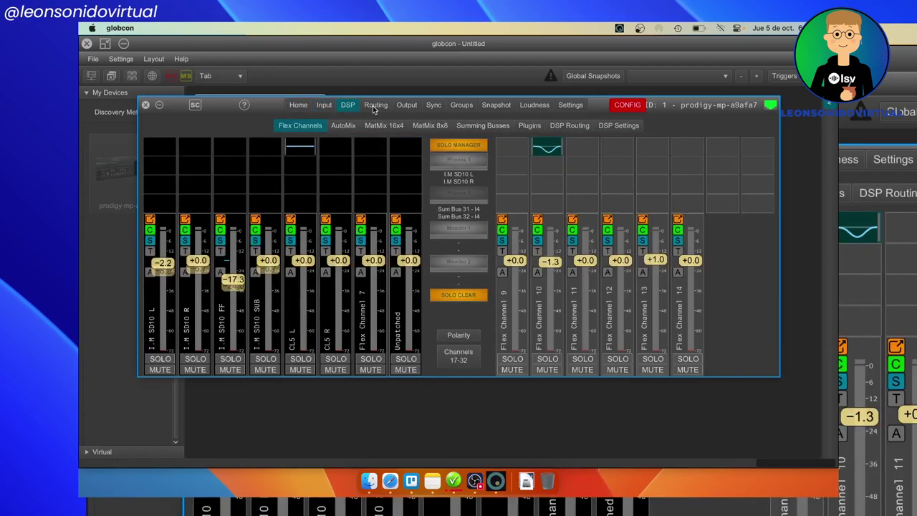
{"action": "left_click", "coordinate": [375, 106]}
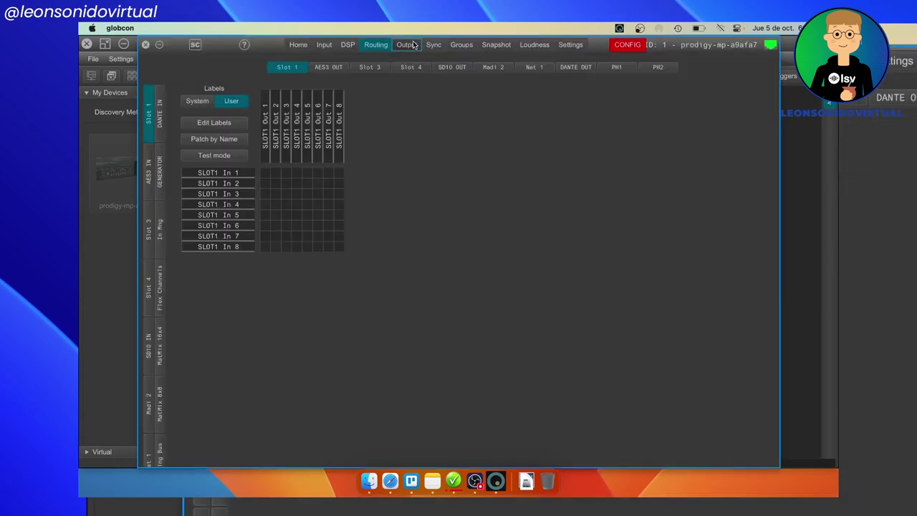
{"action": "left_click", "coordinate": [406, 45]}
{"action": "left_click", "coordinate": [434, 92]}
{"action": "left_click", "coordinate": [461, 90]}
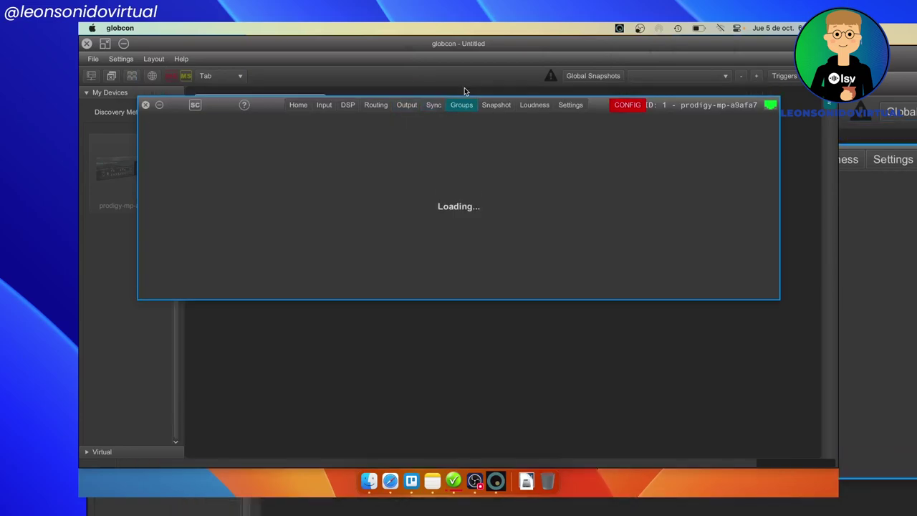
{"action": "left_click", "coordinate": [500, 103]}
{"action": "left_click", "coordinate": [535, 44]}
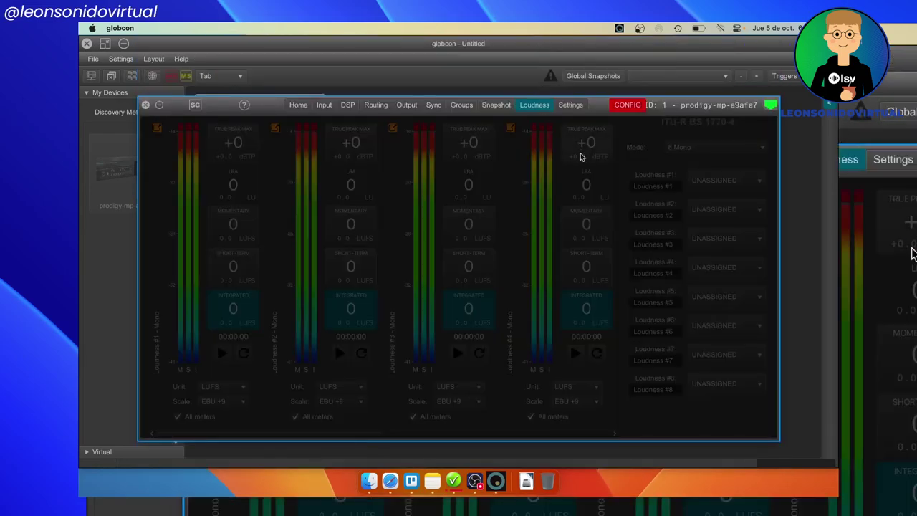
{"action": "left_click", "coordinate": [577, 108]}
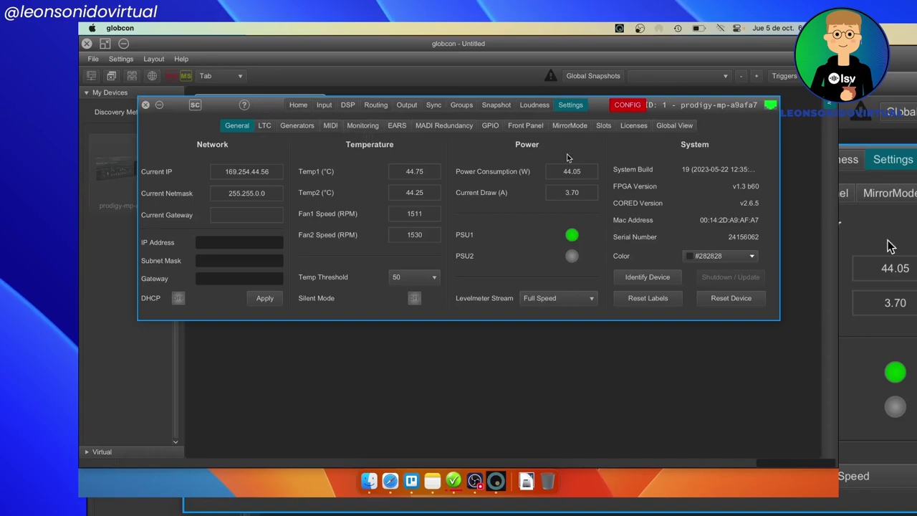
{"action": "left_click", "coordinate": [300, 106]}
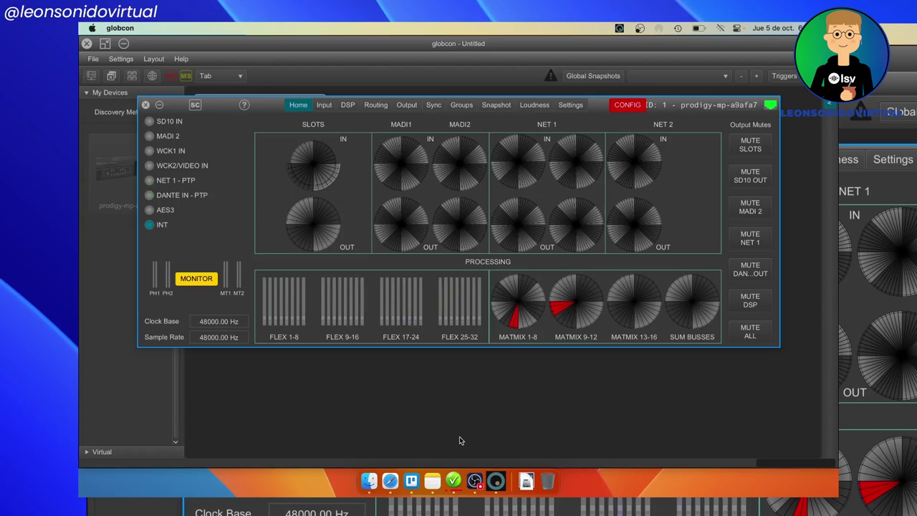
Step: Examine the DANTE IN input channels bank by bank up to Network2 97-128, ending on Network2 1-32
{"action": "left_click", "coordinate": [640, 164]}
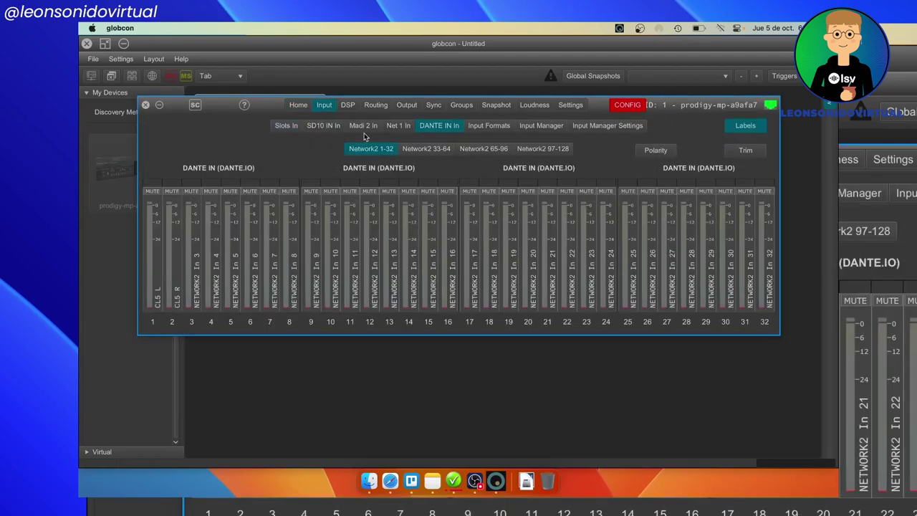
{"action": "left_click", "coordinate": [299, 106]}
{"action": "left_click", "coordinate": [324, 105]}
{"action": "left_click", "coordinate": [433, 148]}
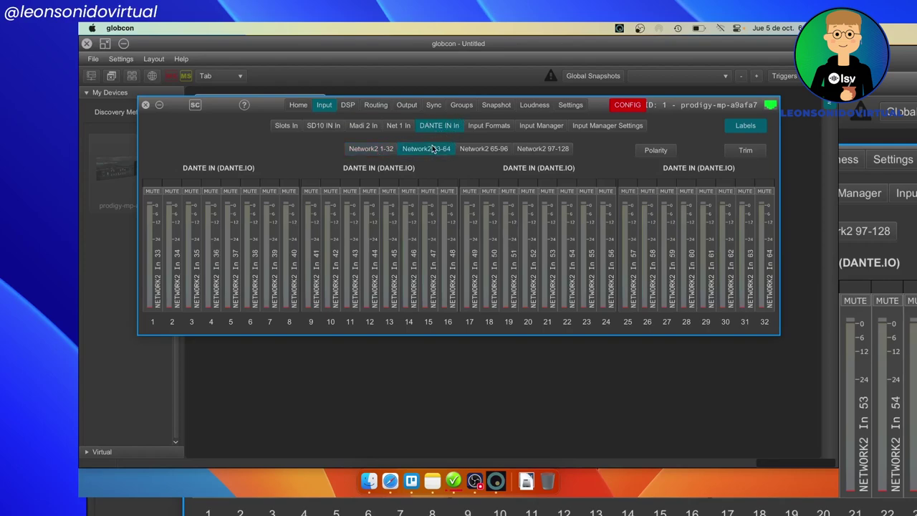
{"action": "left_click", "coordinate": [494, 148]}
{"action": "left_click", "coordinate": [534, 148]}
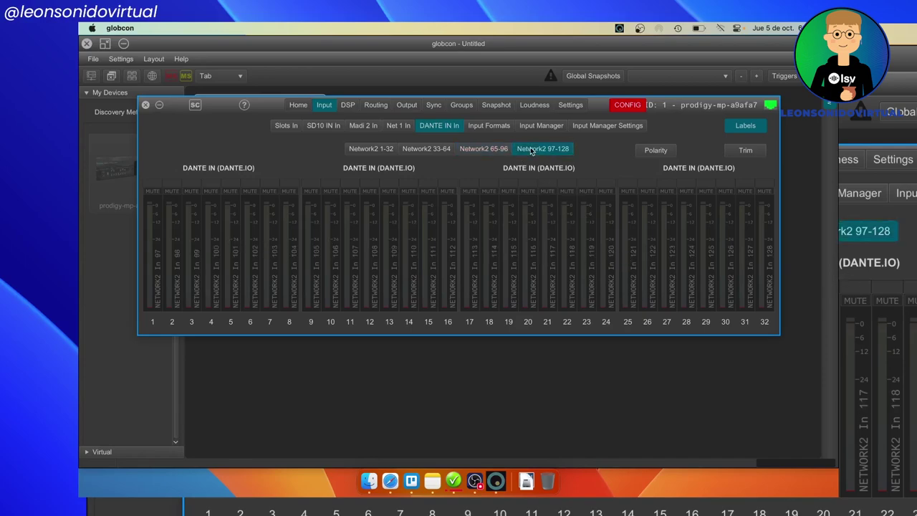
{"action": "left_click", "coordinate": [484, 149]}
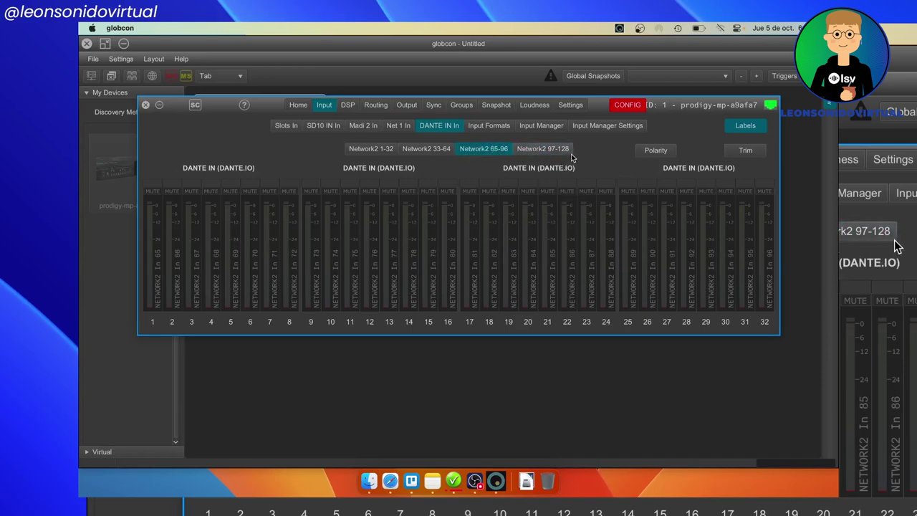
{"action": "left_click", "coordinate": [370, 148]}
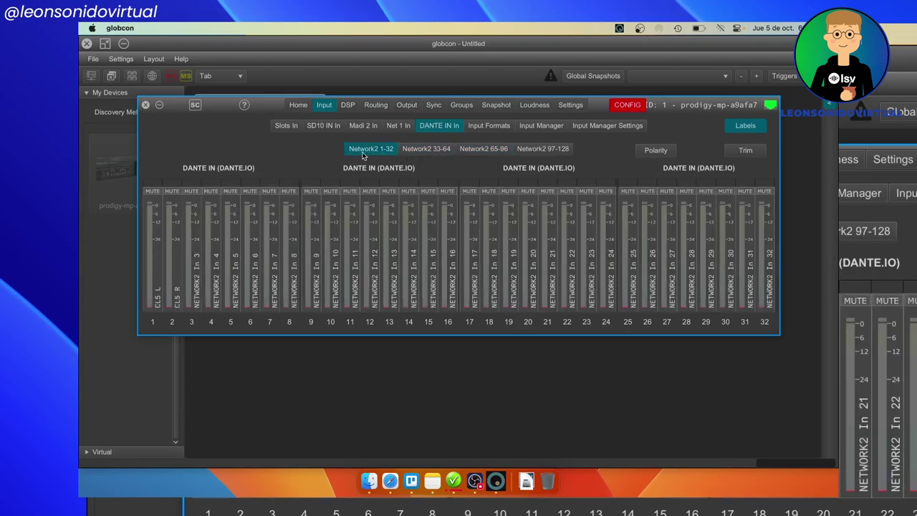
Step: Look through the SD10 IN, Madi 2 and Net 1 input channels, then return to the DANTE IN inputs
{"action": "left_click", "coordinate": [324, 127]}
{"action": "left_click", "coordinate": [362, 126]}
{"action": "left_click", "coordinate": [393, 126]}
{"action": "left_click", "coordinate": [434, 127]}
Step: Examine the routing matrix for the generator and DANTE IN sources, checking the Slot 1, DANTE OUT, AES3 OUT and SD10 OUT destinations
{"action": "left_click", "coordinate": [376, 104]}
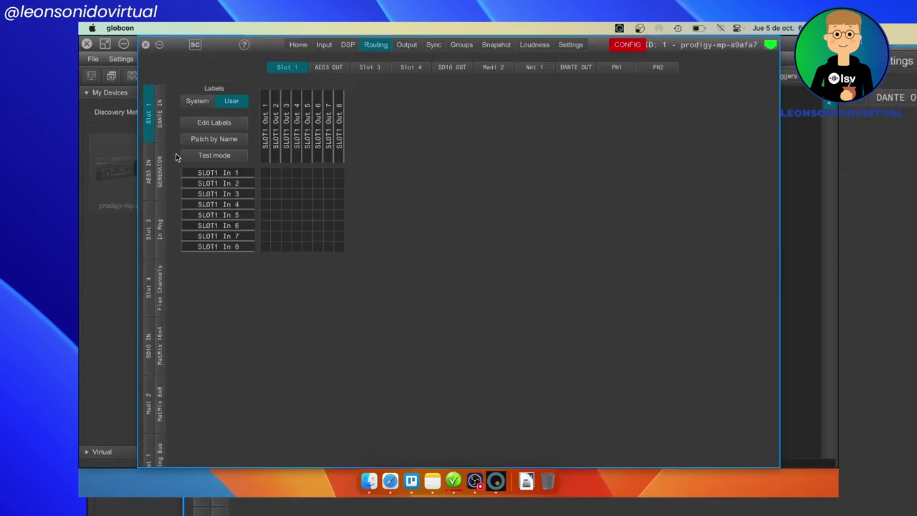
{"action": "left_click", "coordinate": [162, 184]}
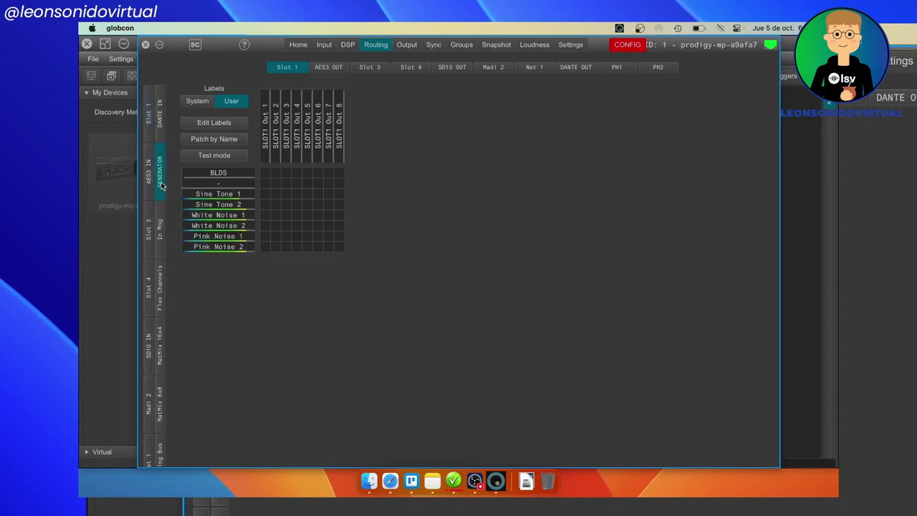
{"action": "left_click", "coordinate": [266, 217]}
{"action": "left_click", "coordinate": [158, 125]}
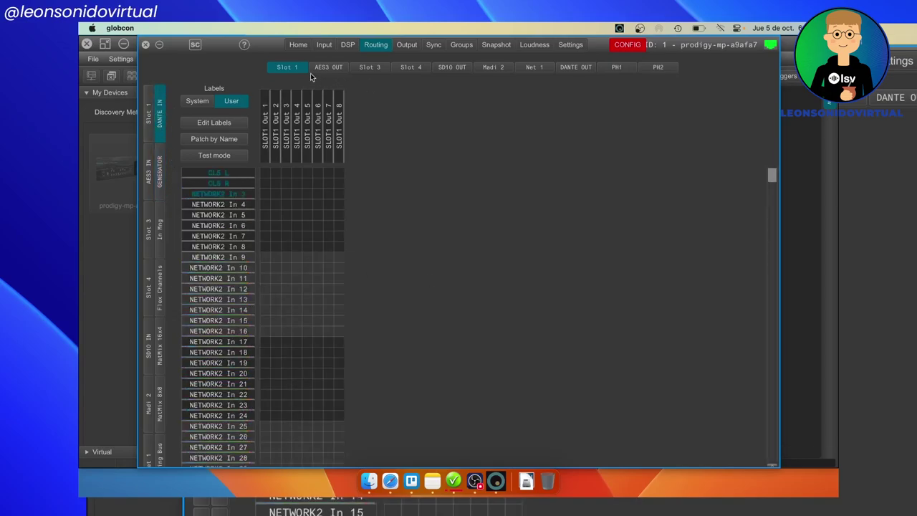
{"action": "left_click", "coordinate": [574, 69]}
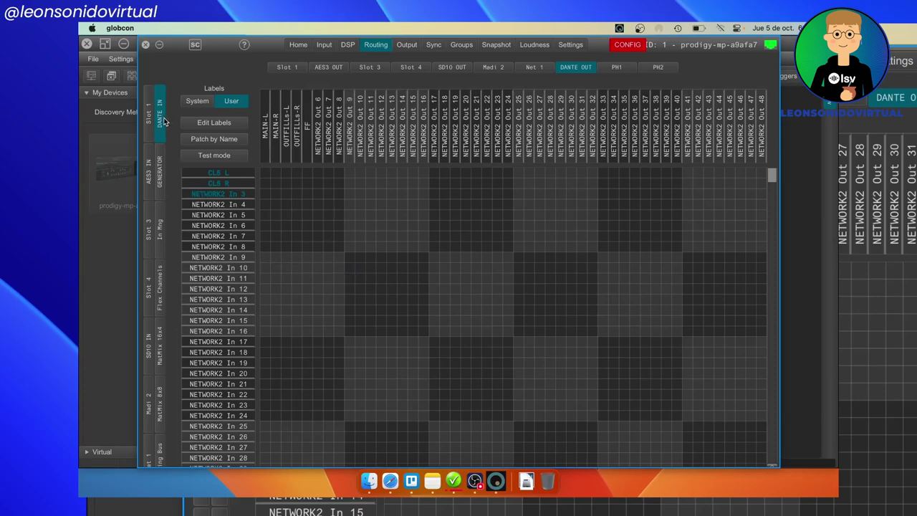
{"action": "left_click", "coordinate": [329, 67]}
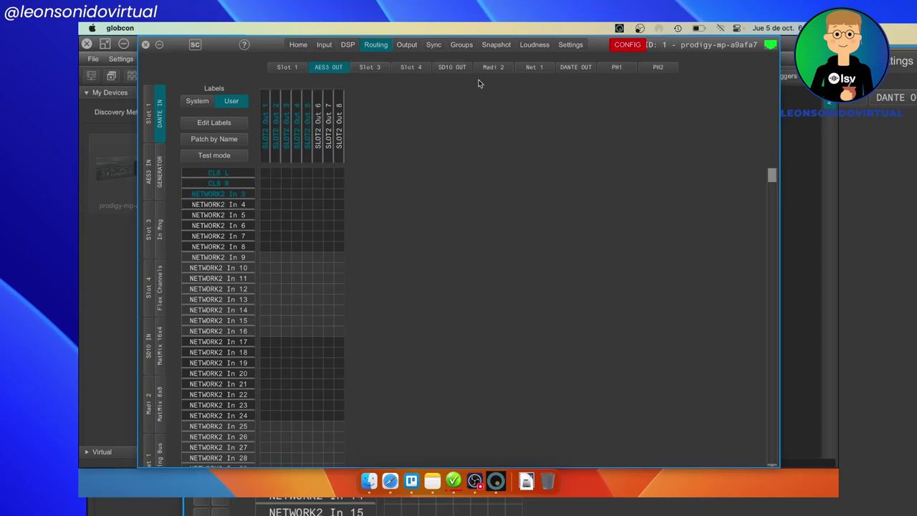
{"action": "left_click", "coordinate": [451, 68]}
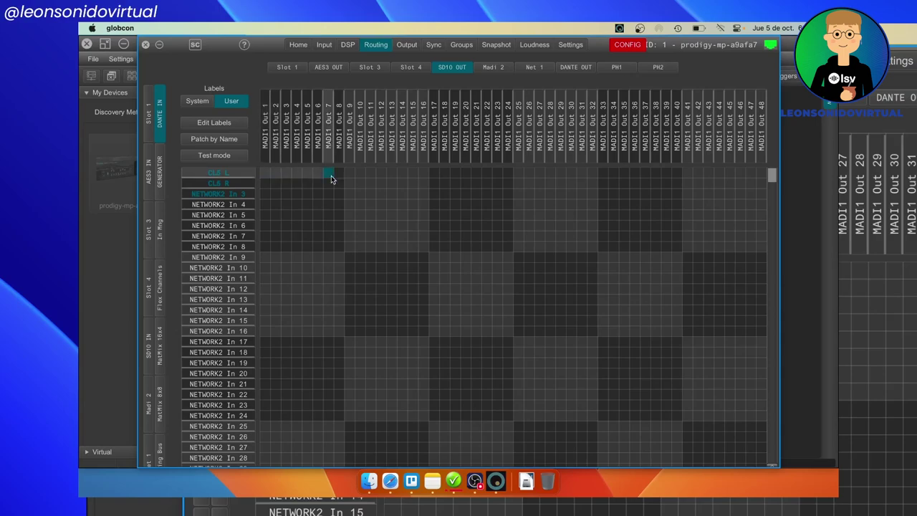
{"action": "left_click", "coordinate": [401, 175]}
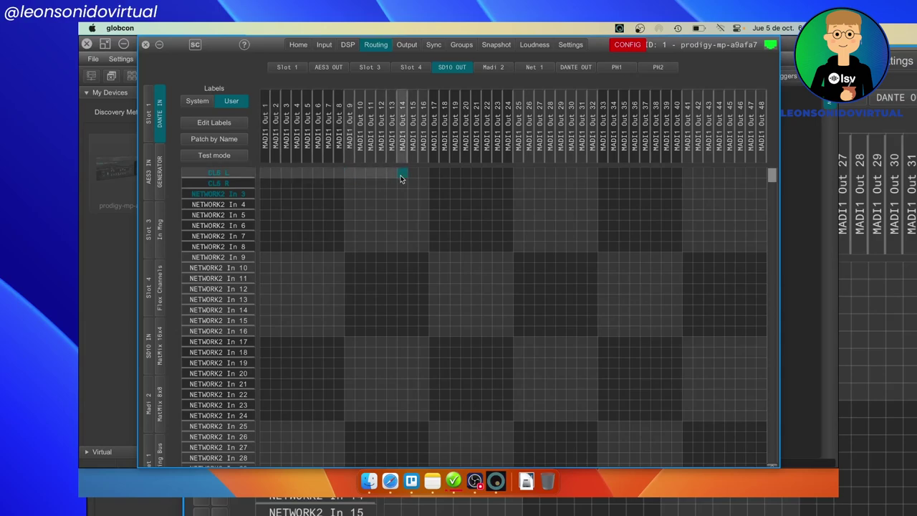
Step: Show flex channels 17-32 in the DSP flex channel overview and hide them again
{"action": "left_click", "coordinate": [347, 44]}
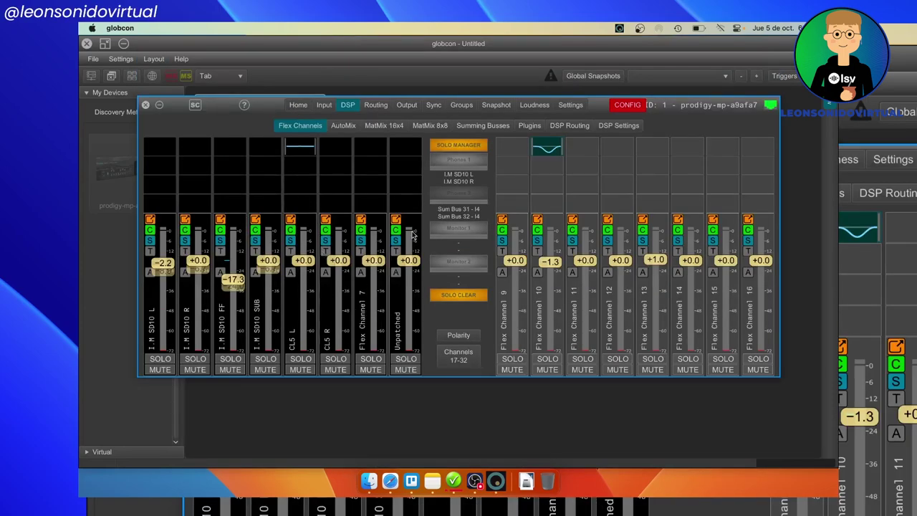
{"action": "left_click", "coordinate": [467, 364]}
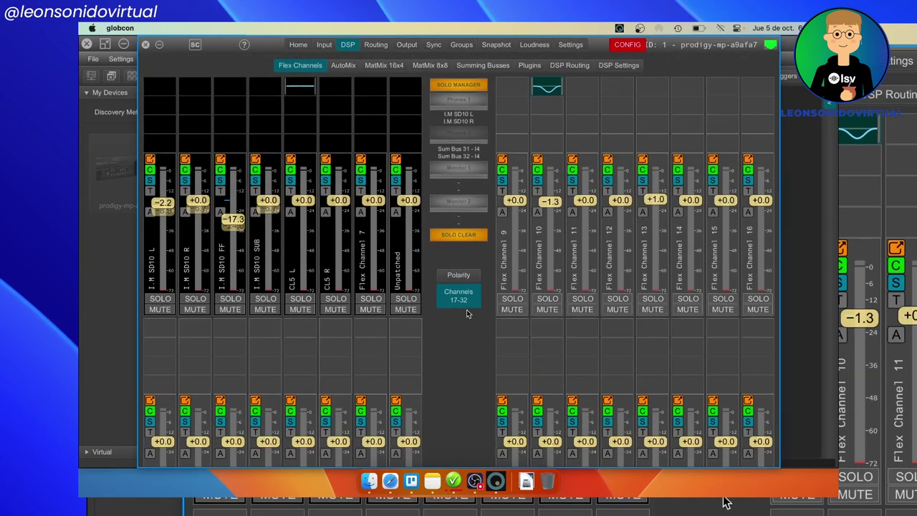
{"action": "left_click", "coordinate": [459, 299]}
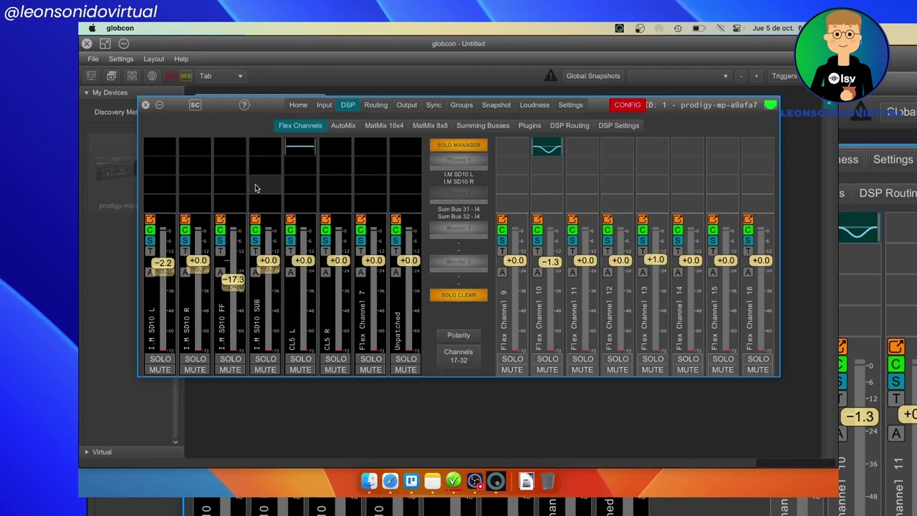
Step: Revisit the home overview and the SD10 OUT routing matrix, returning to the DSP flex channels
{"action": "left_click", "coordinate": [298, 105]}
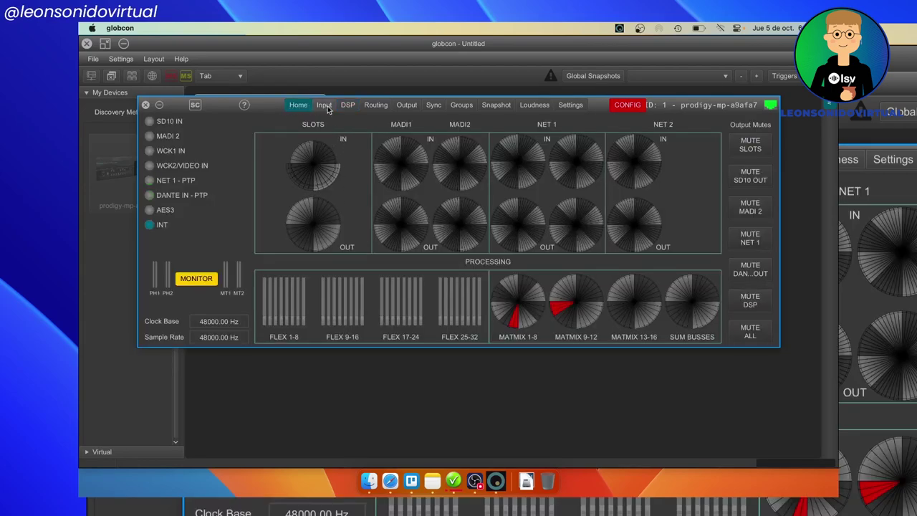
{"action": "left_click", "coordinate": [374, 106]}
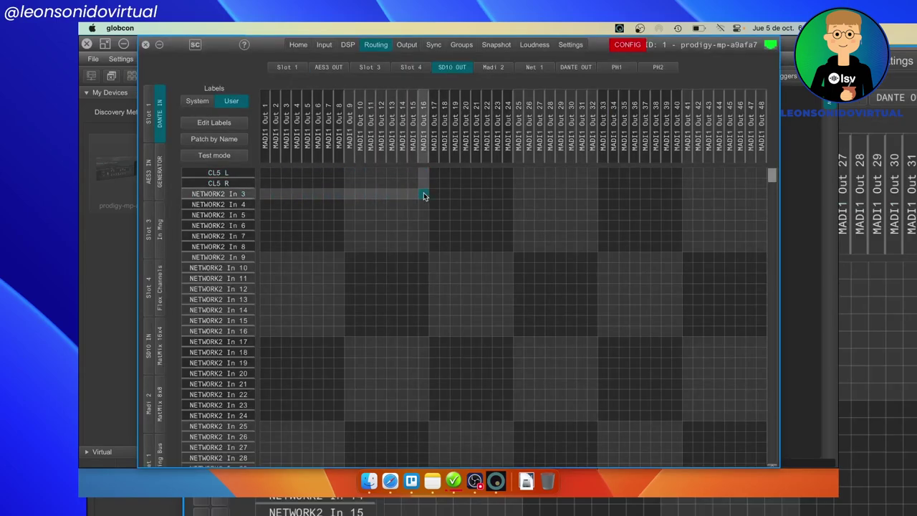
{"action": "left_click", "coordinate": [348, 45]}
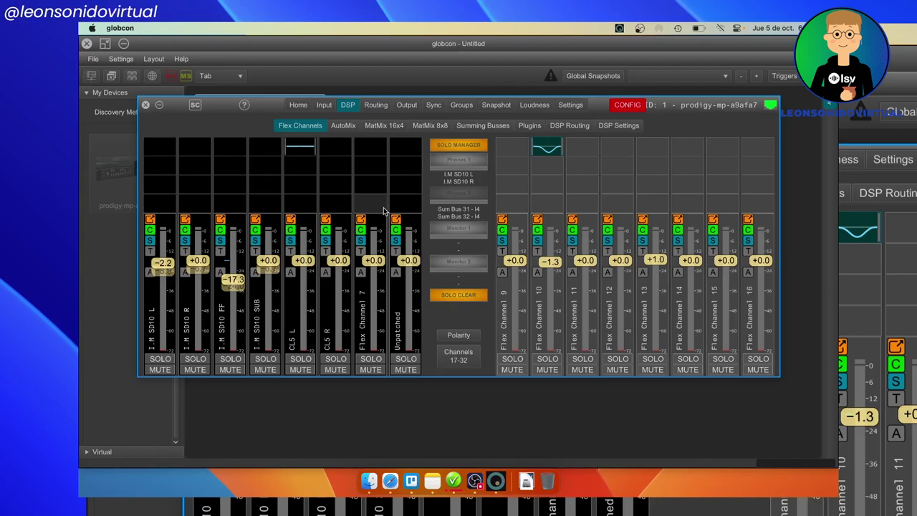
Step: Display the DANTE IN sources in the DSP routing matrix and look through all the Network2 inputs against the flex channels
{"action": "left_click", "coordinate": [570, 126]}
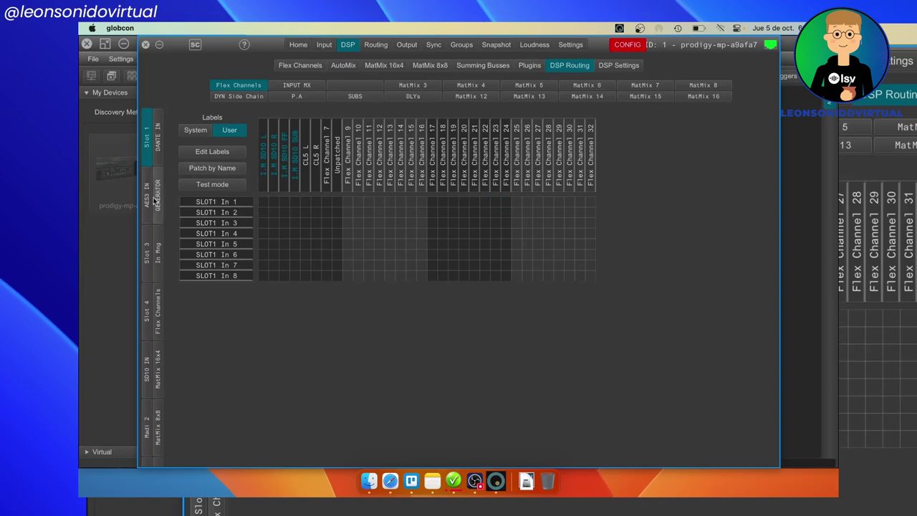
{"action": "left_click", "coordinate": [158, 135]}
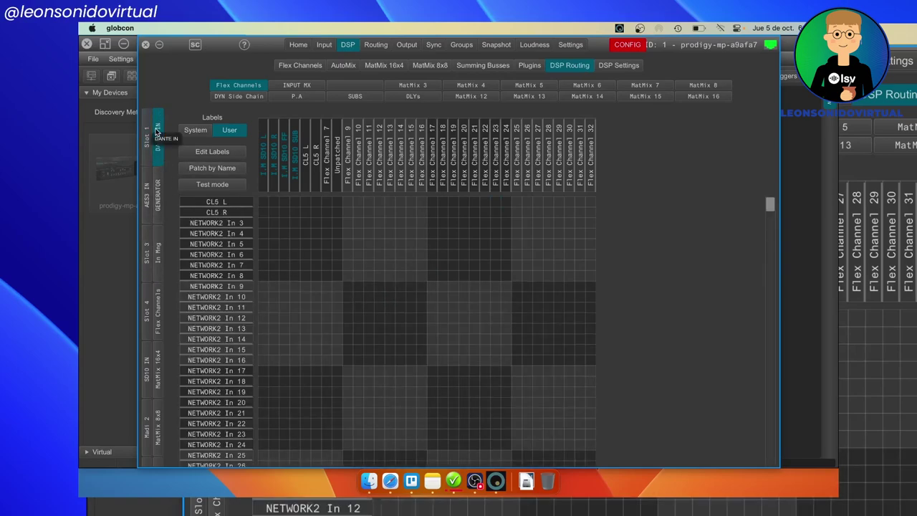
{"action": "scroll", "coordinate": [204, 276], "scroll_direction": "down", "scroll_amount": 10}
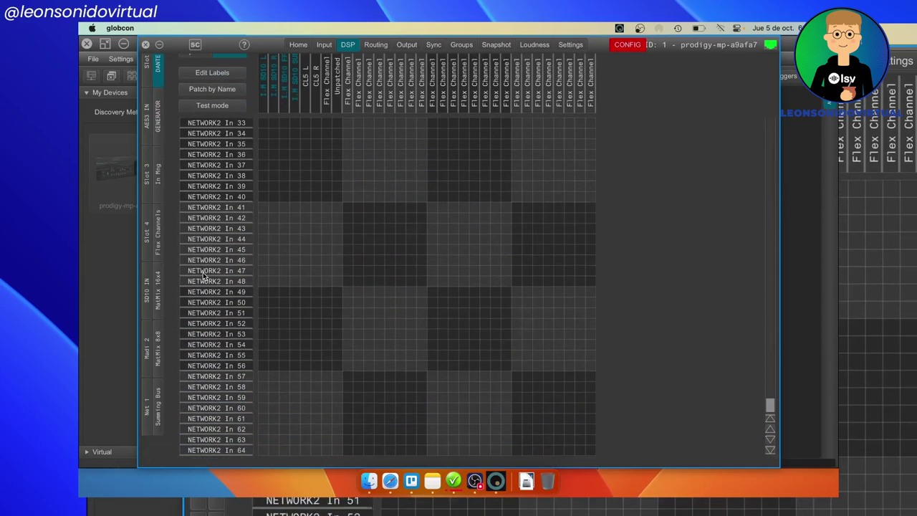
{"action": "scroll", "coordinate": [203, 277], "scroll_direction": "up", "scroll_amount": 10}
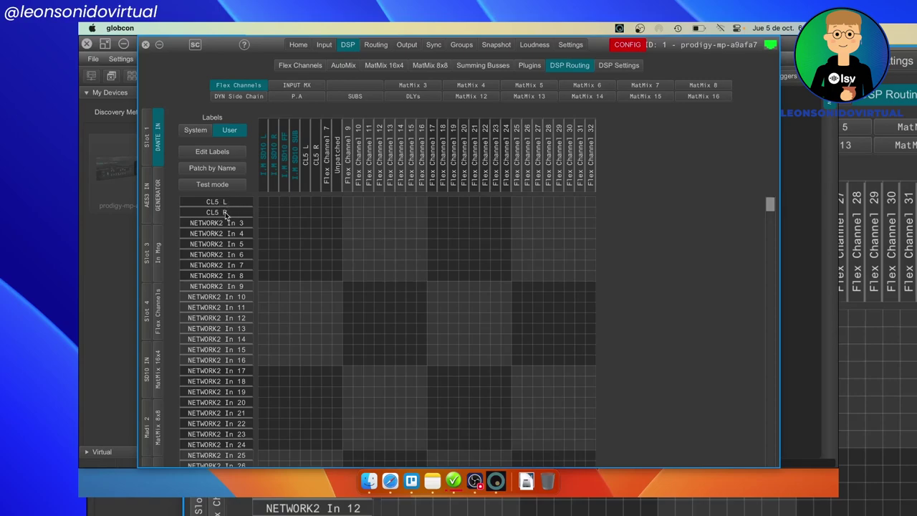
{"action": "scroll", "coordinate": [228, 291], "scroll_direction": "down", "scroll_amount": 3}
{"action": "scroll", "coordinate": [231, 258], "scroll_direction": "up", "scroll_amount": 3}
{"action": "scroll", "coordinate": [219, 412], "scroll_direction": "down", "scroll_amount": 10}
{"action": "scroll", "coordinate": [240, 430], "scroll_direction": "up", "scroll_amount": 10}
{"action": "scroll", "coordinate": [222, 332], "scroll_direction": "down", "scroll_amount": 10}
{"action": "scroll", "coordinate": [216, 238], "scroll_direction": "up", "scroll_amount": 10}
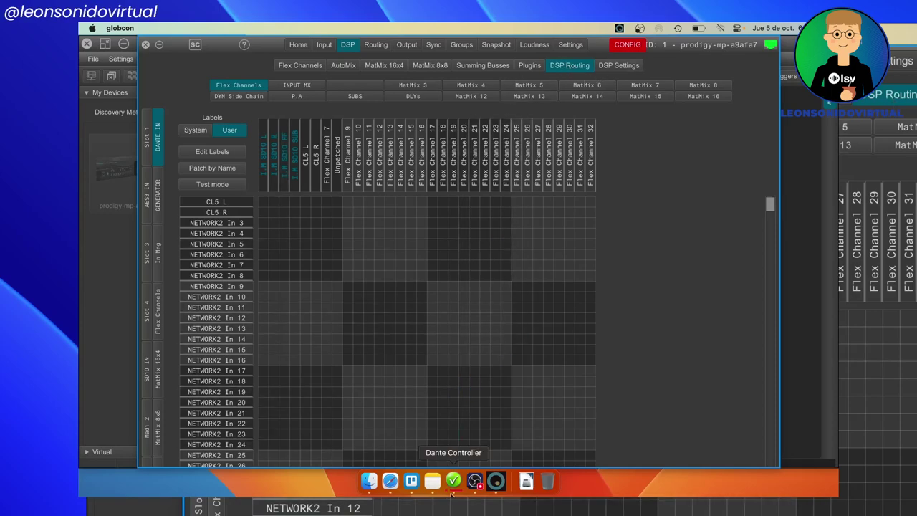
Step: Switch to Dante Controller and subscribe CH 6 of PRODIGY-24f84c to channel 01 of the Shure AD4Q-A transmitter
{"action": "left_click", "coordinate": [453, 482]}
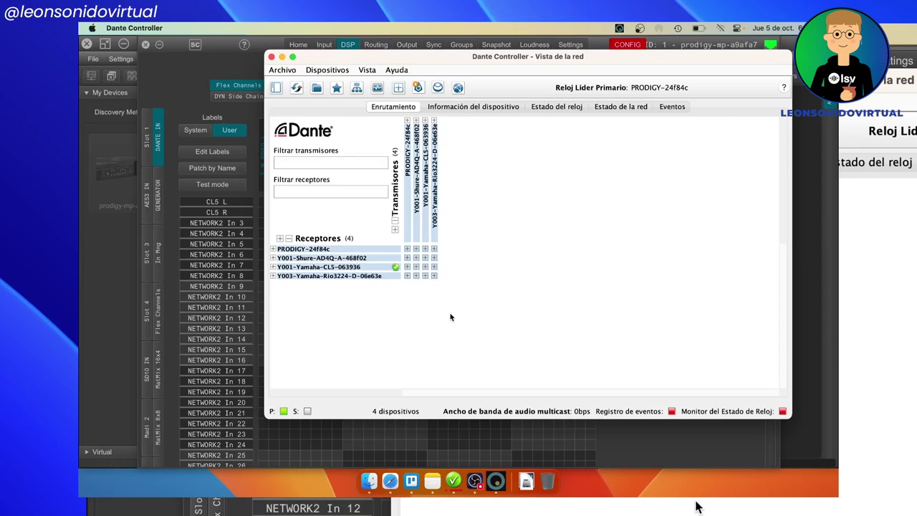
{"action": "left_click", "coordinate": [273, 249]}
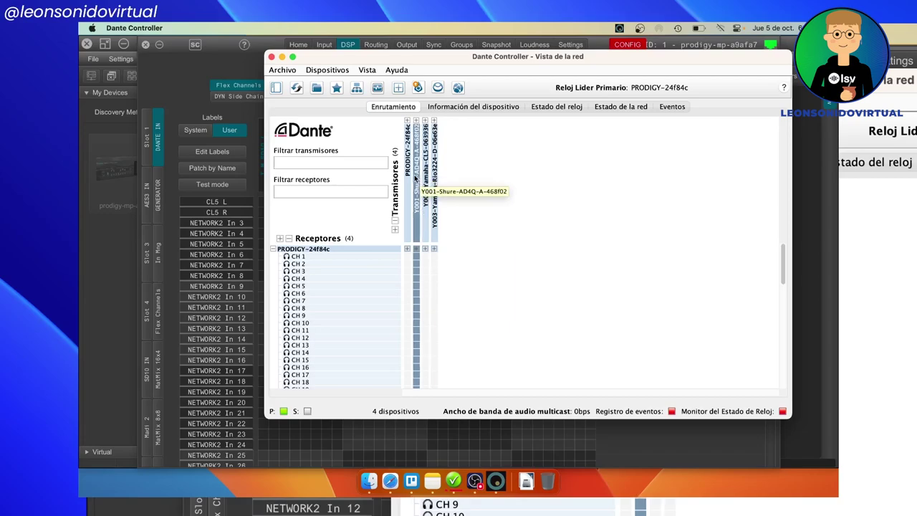
{"action": "left_click", "coordinate": [416, 121]}
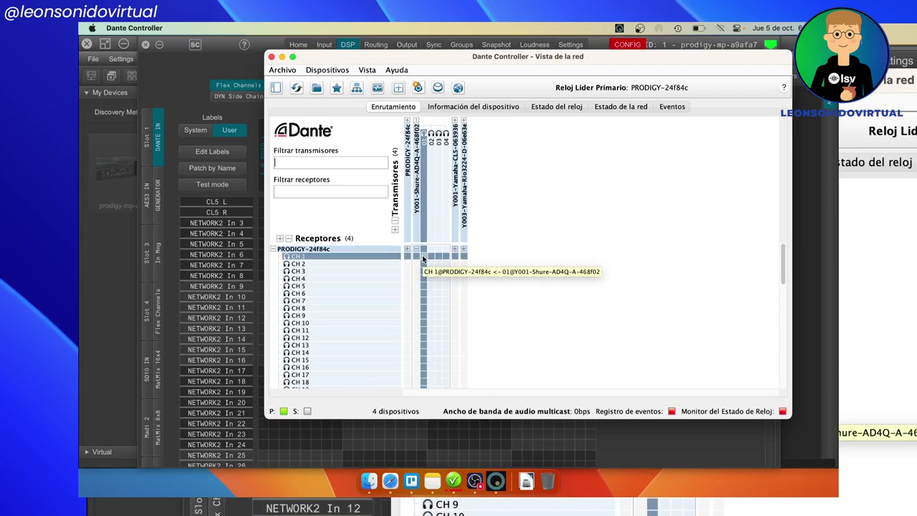
{"action": "left_click", "coordinate": [424, 293]}
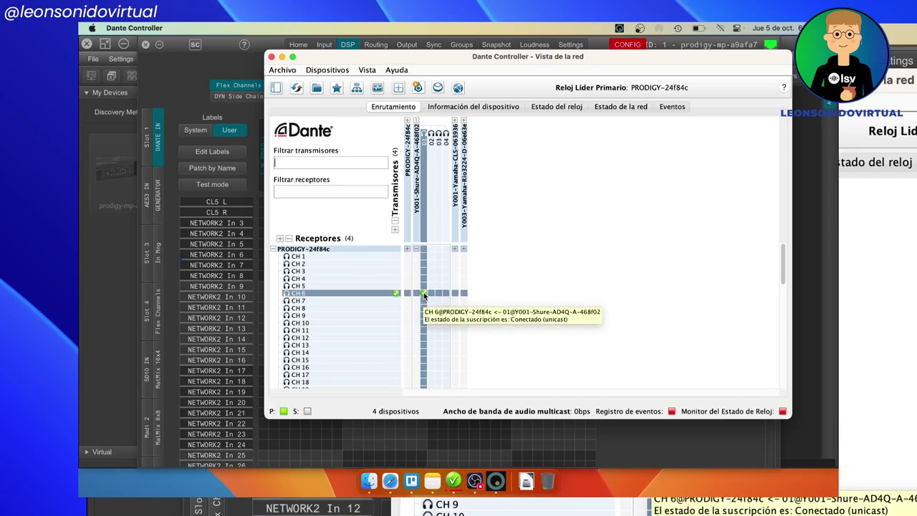
Step: Look through the PRODIGY's receive channels down to CH 64, then switch back to globcon to check the matching Network2 input
{"action": "scroll", "coordinate": [425, 294], "scroll_direction": "down", "scroll_amount": 10}
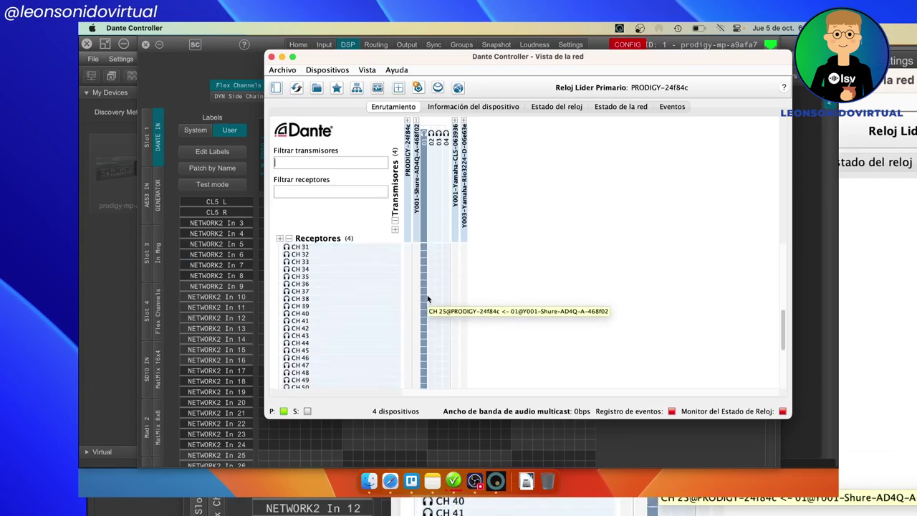
{"action": "scroll", "coordinate": [427, 298], "scroll_direction": "down", "scroll_amount": 5}
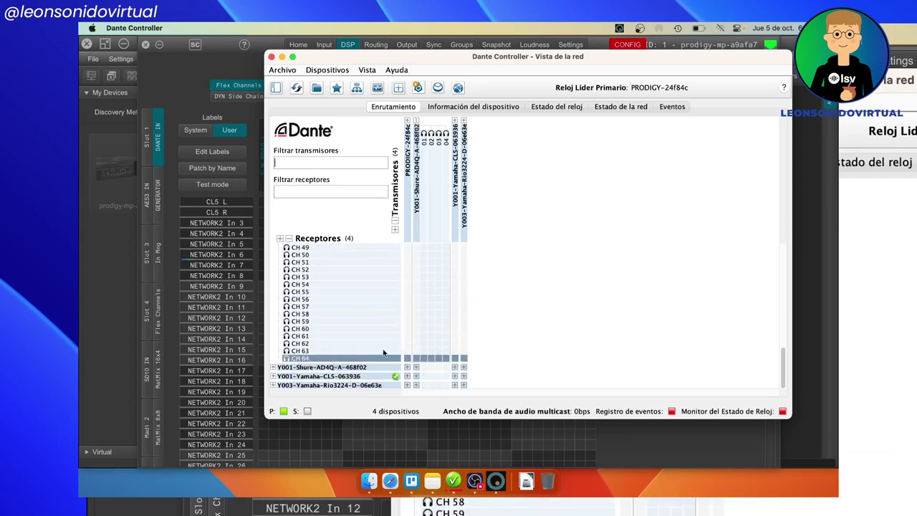
{"action": "scroll", "coordinate": [433, 329], "scroll_direction": "up", "scroll_amount": 20}
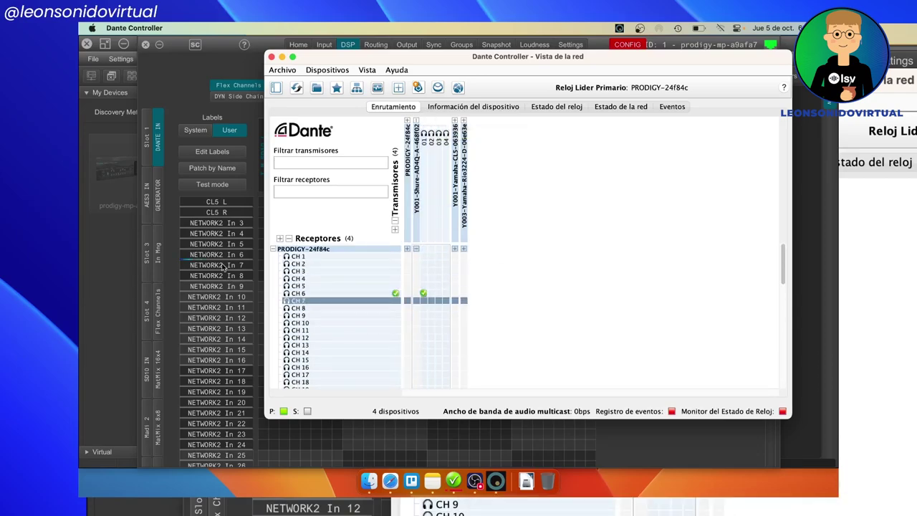
{"action": "left_click", "coordinate": [263, 145]}
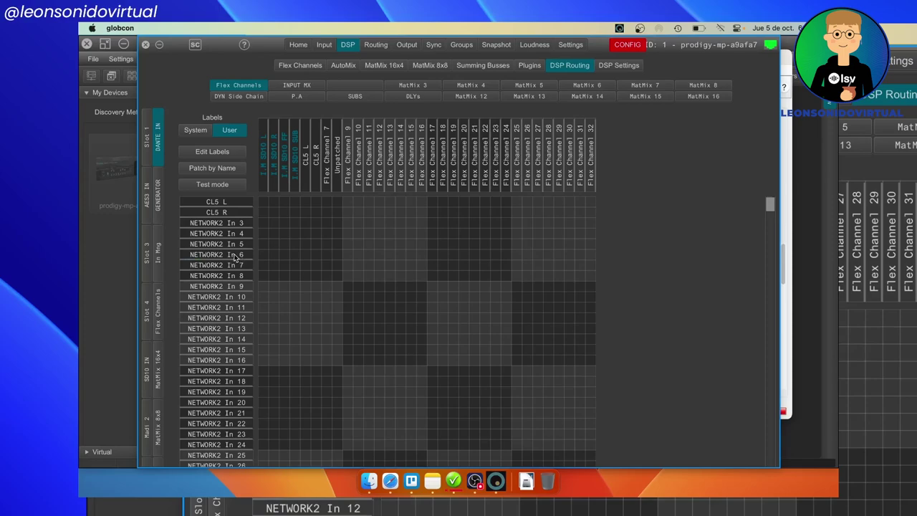
Step: In Dante Controller, move the Shure channel 01 subscription from the PRODIGY's CH 6 to CH 17, then return to globcon's DSP routing
{"action": "left_click", "coordinate": [454, 481]}
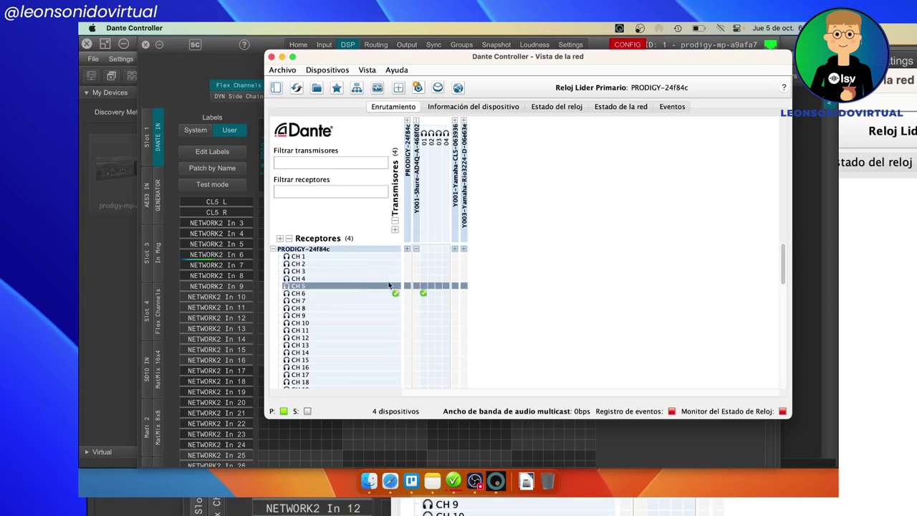
{"action": "left_click", "coordinate": [423, 374]}
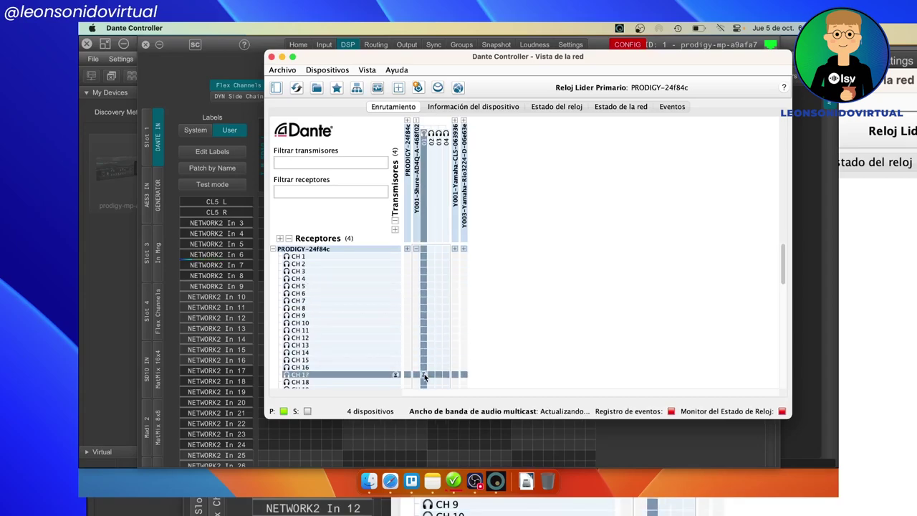
{"action": "left_click", "coordinate": [230, 362]}
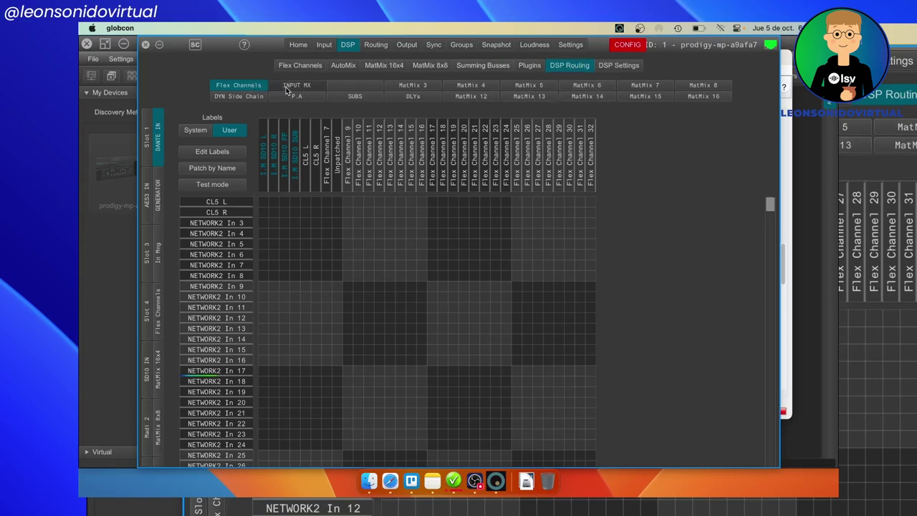
Step: View the MatMix 3 destinations in the DSP routing matrix and return to the Flex Channels destinations
{"action": "key", "text": "Right"}
{"action": "key", "text": "Right"}
{"action": "key", "text": "Right"}
{"action": "left_click", "coordinate": [233, 86]}
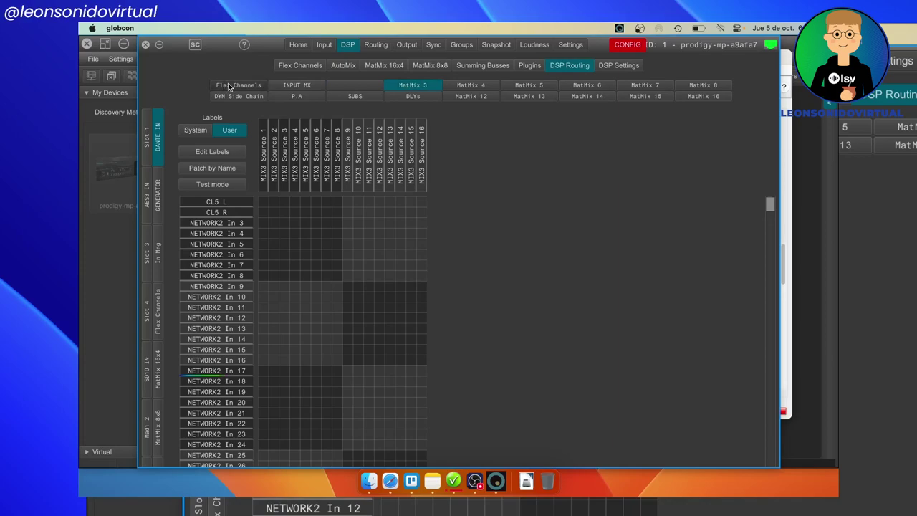
Step: Look through the MatMix destinations in the DSP routing matrix and patch NETWORK2 In 17 to Flex Channel 26
{"action": "left_click", "coordinate": [421, 85]}
{"action": "left_click", "coordinate": [470, 96]}
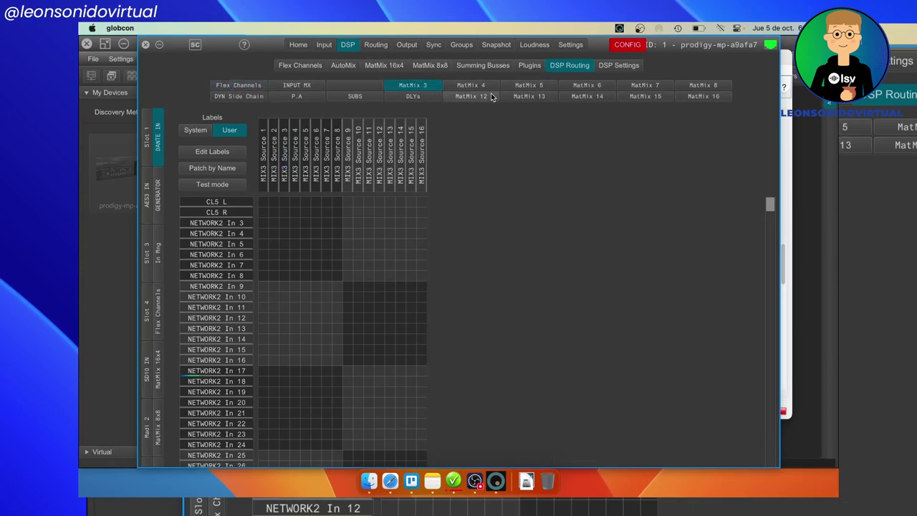
{"action": "left_click", "coordinate": [520, 96]}
{"action": "left_click", "coordinate": [574, 99]}
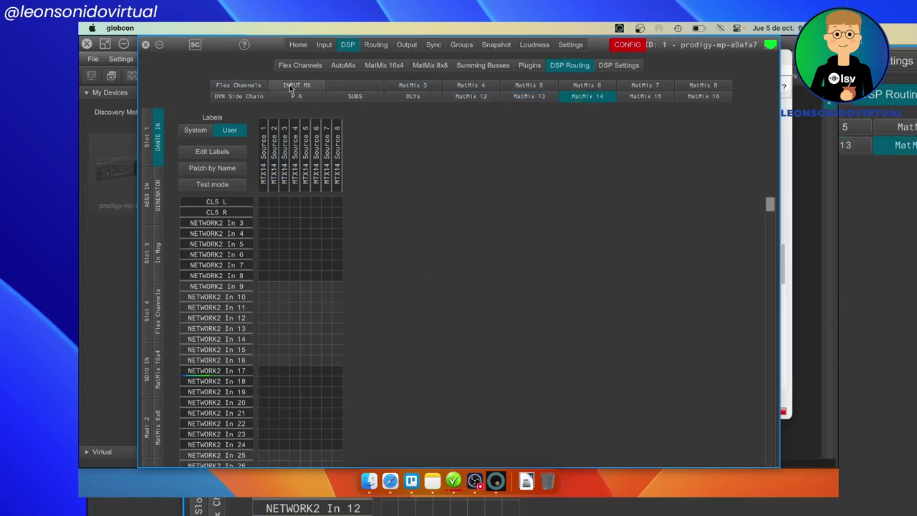
{"action": "left_click", "coordinate": [248, 88]}
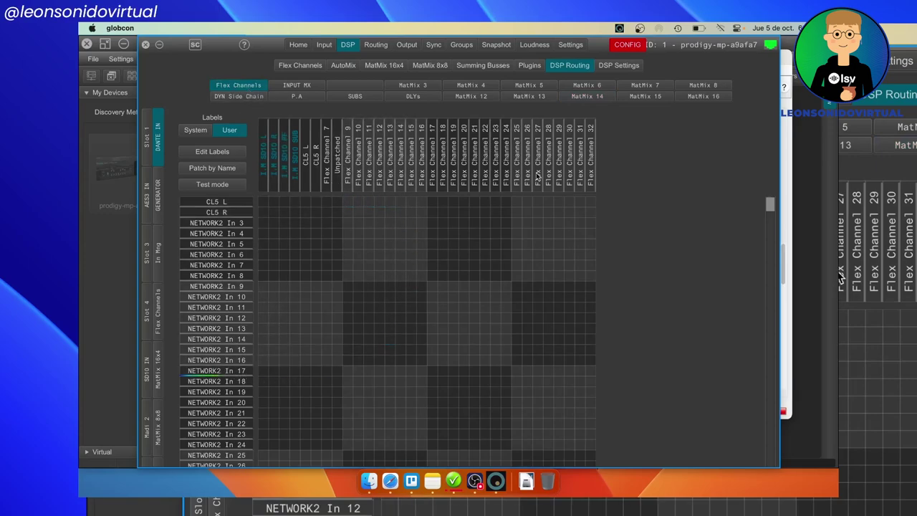
{"action": "left_click", "coordinate": [526, 372]}
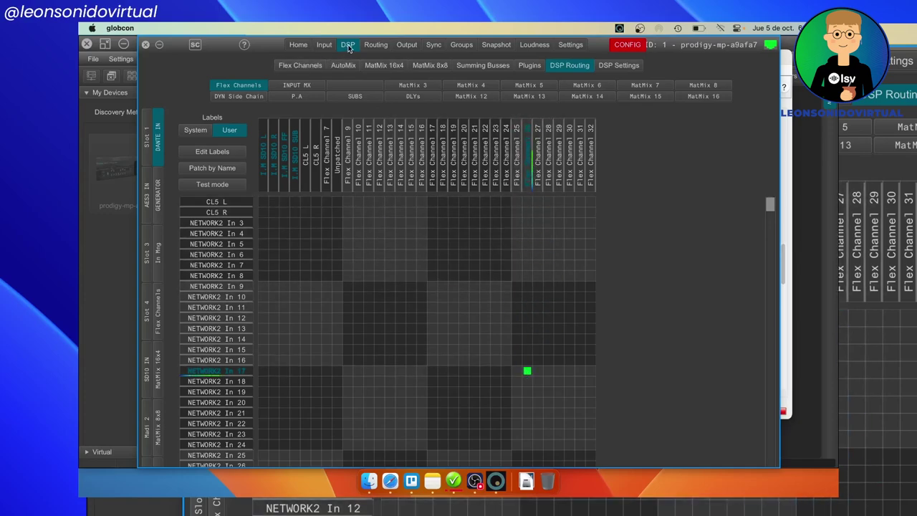
Step: Show Flex Channels 17-32 in the DSP mixer and raise Flex Channel 26's fader to +4.1
{"action": "left_click", "coordinate": [299, 66]}
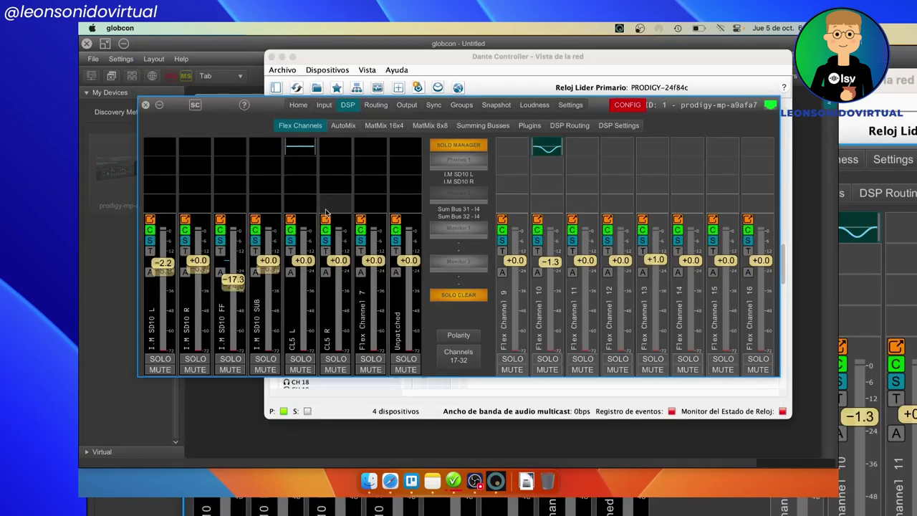
{"action": "left_click", "coordinate": [462, 356]}
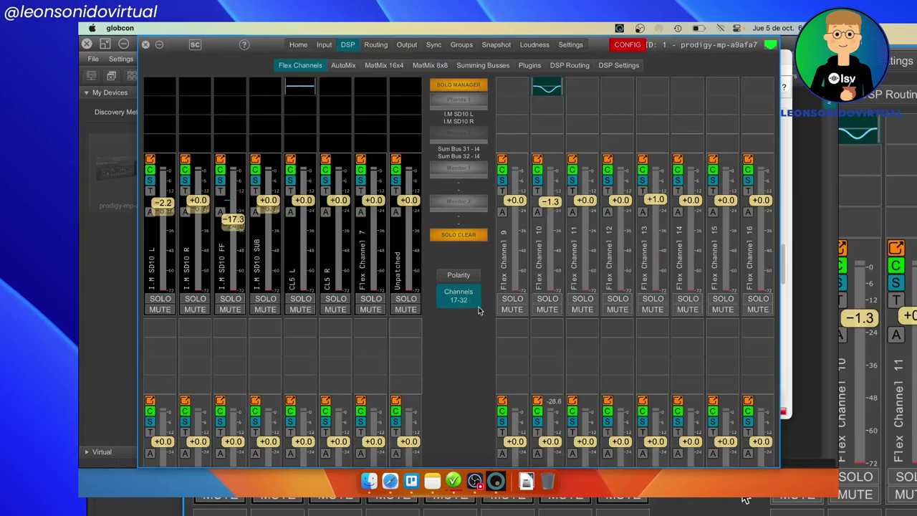
{"action": "scroll", "coordinate": [481, 311], "scroll_direction": "down", "scroll_amount": 3}
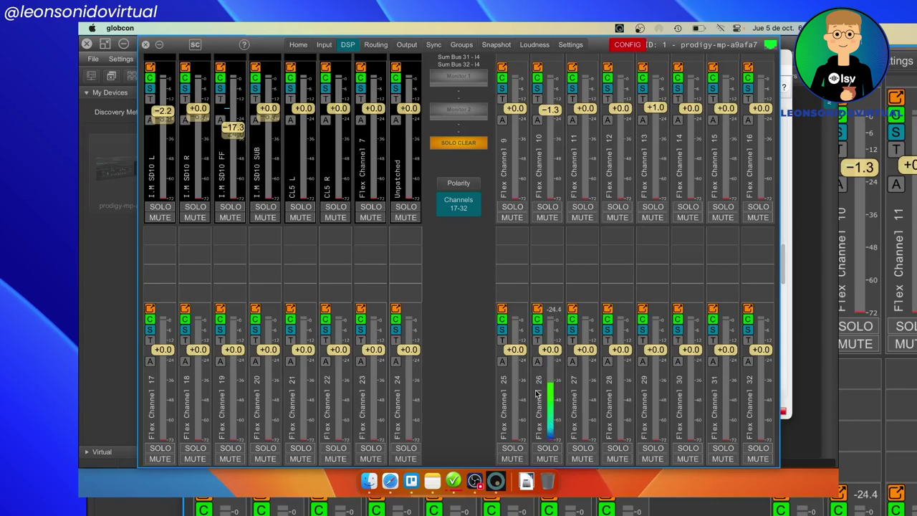
{"action": "left_click_drag", "start_coordinate": [550, 360], "coordinate": [553, 363]}
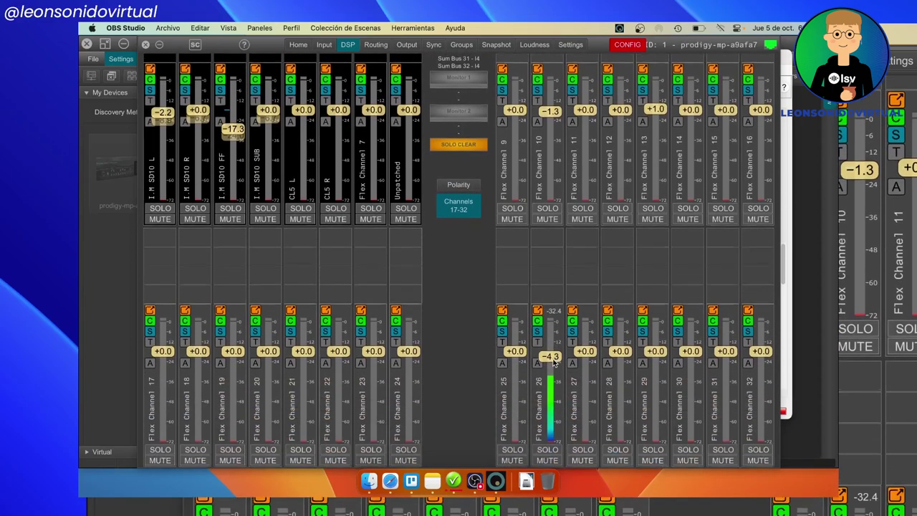
{"action": "mouse_move", "coordinate": [553, 362]}
{"action": "left_mouse_down"}
{"action": "mouse_move", "coordinate": [550, 324]}
{"action": "mouse_move", "coordinate": [552, 387]}
{"action": "mouse_move", "coordinate": [552, 347]}
{"action": "left_mouse_up"}
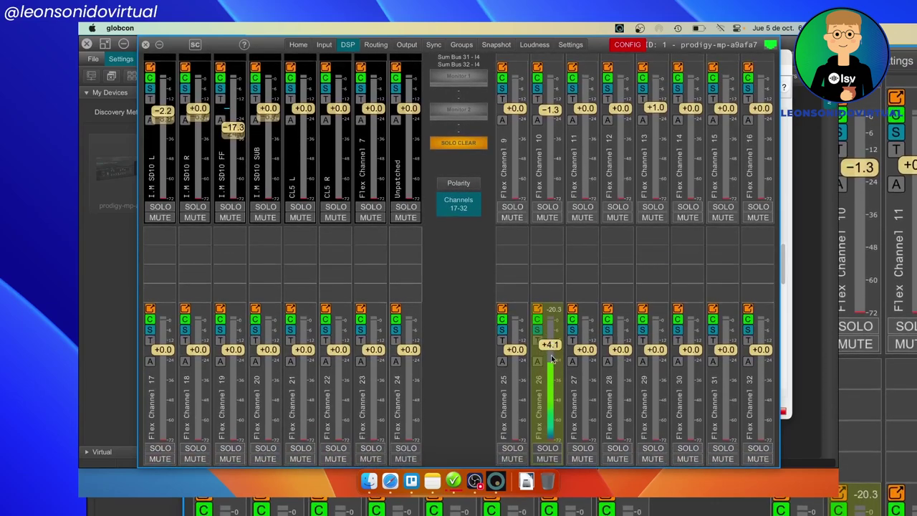
Step: Insert an FIR Equalizer in the first insert slot of Flex Channel 26
{"action": "right_click", "coordinate": [546, 242]}
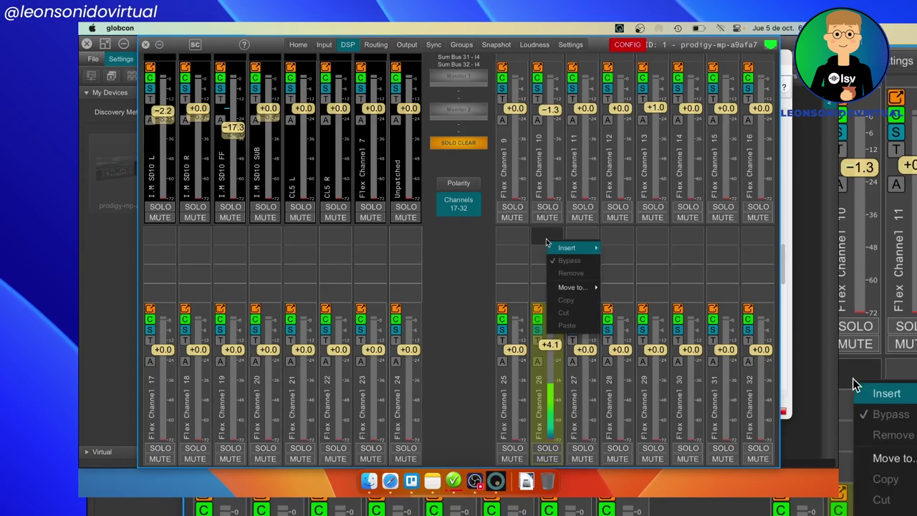
{"action": "mouse_move", "coordinate": [584, 248]}
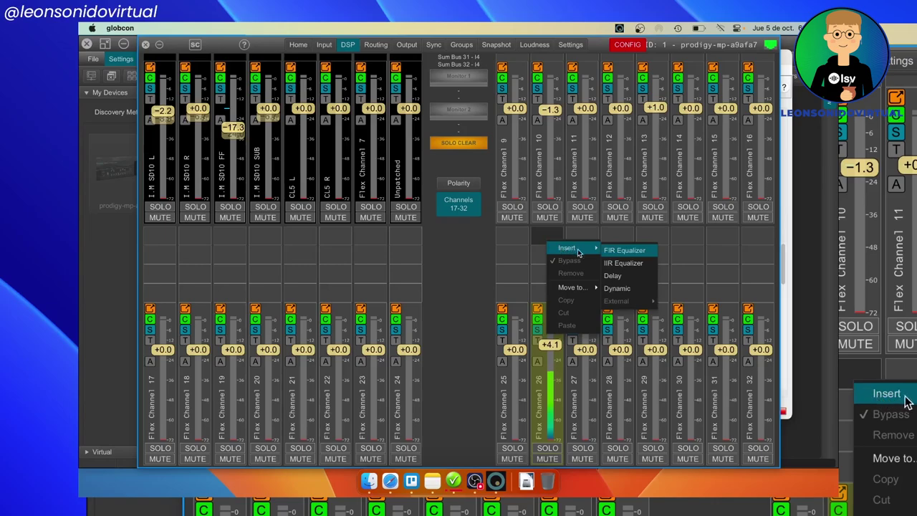
{"action": "left_click", "coordinate": [621, 252]}
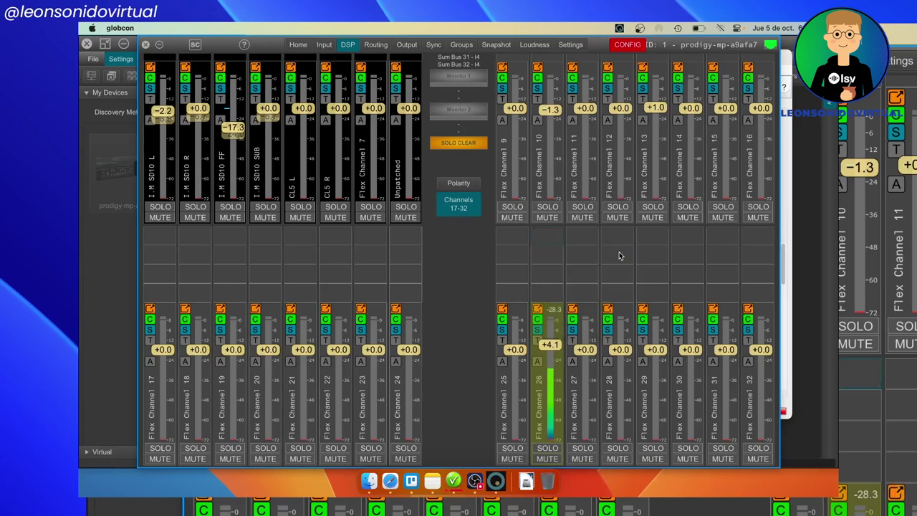
Step: Fill the first three insert slots of Flex Channel 26 with a Dynamic, an equalizer and a Delay
{"action": "right_click", "coordinate": [550, 238]}
{"action": "mouse_move", "coordinate": [591, 245]}
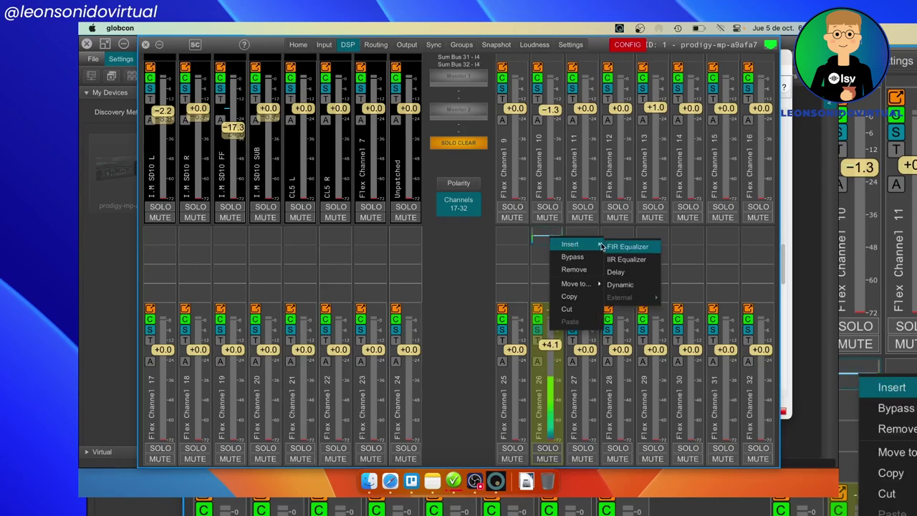
{"action": "left_click", "coordinate": [630, 285]}
{"action": "right_click", "coordinate": [548, 250]}
{"action": "mouse_move", "coordinate": [566, 260]}
{"action": "left_click", "coordinate": [634, 281]}
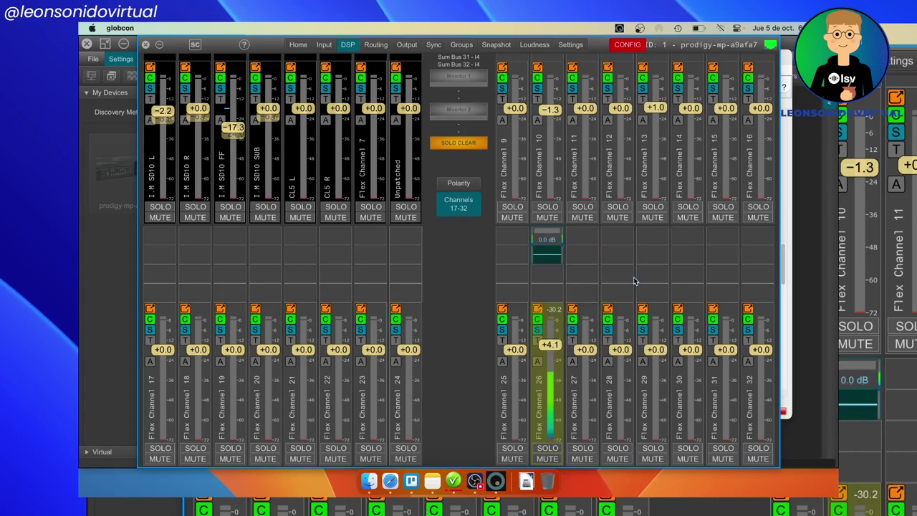
{"action": "right_click", "coordinate": [549, 278]}
{"action": "mouse_move", "coordinate": [573, 286]}
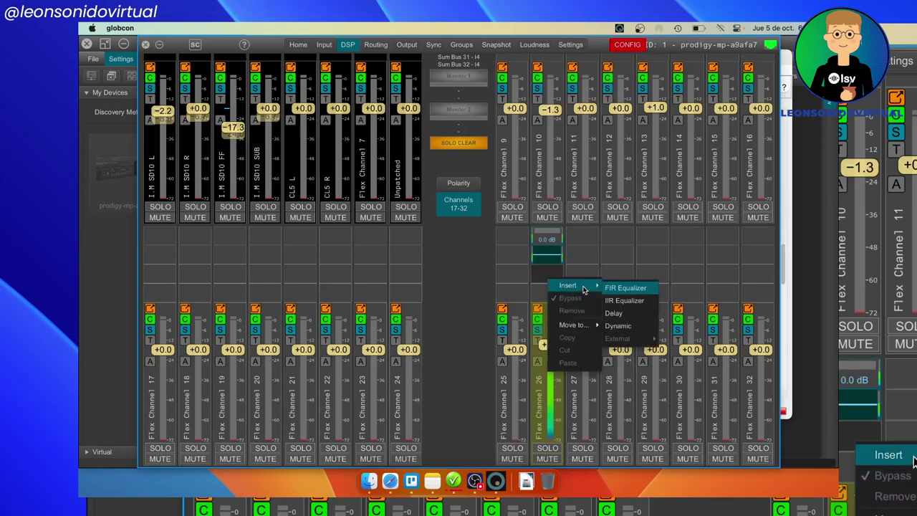
{"action": "left_click", "coordinate": [624, 319]}
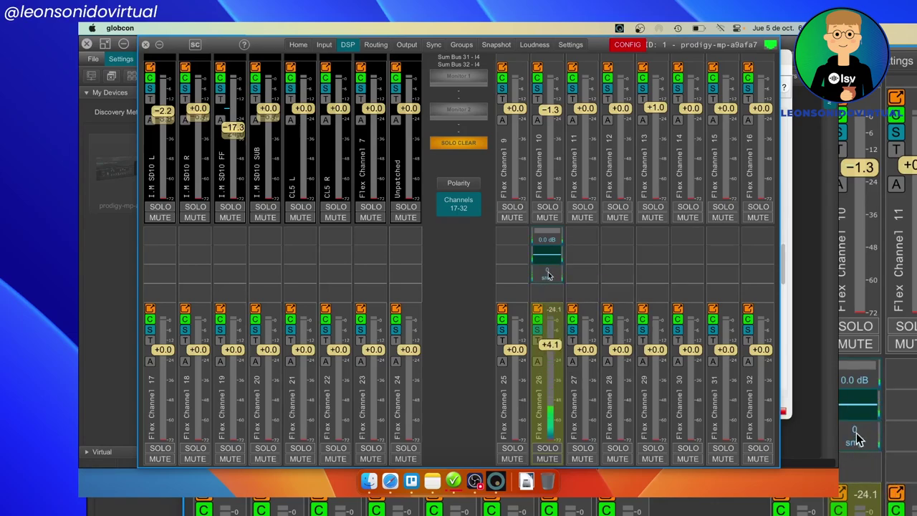
Step: Raise the compressor ratio to 6.12:1 in Flex Channel 26's Dynamic insert and close its editor
{"action": "left_click", "coordinate": [546, 240]}
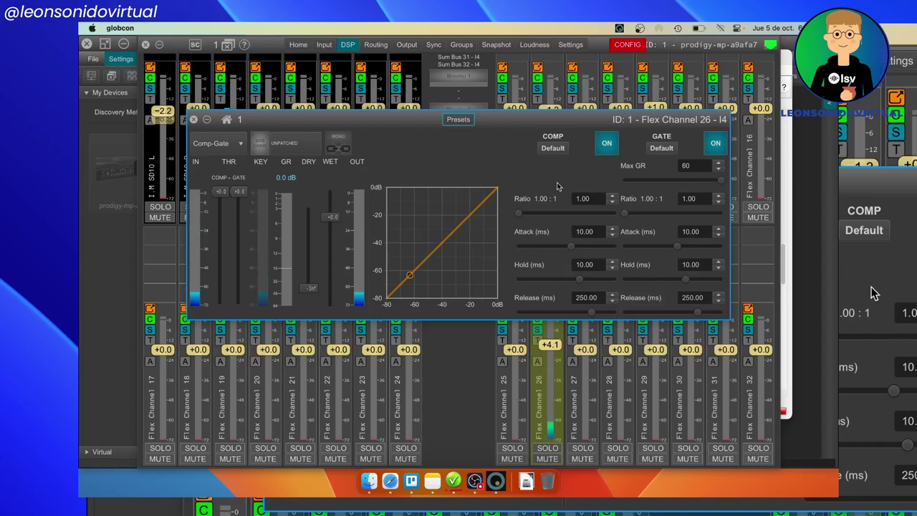
{"action": "left_click_drag", "start_coordinate": [520, 214], "coordinate": [536, 215]}
{"action": "left_click_drag", "start_coordinate": [551, 218], "coordinate": [559, 219]}
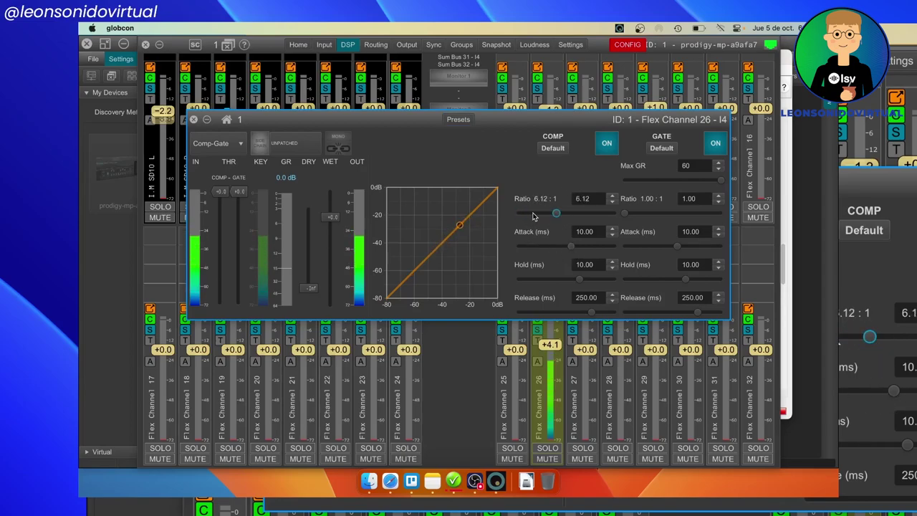
{"action": "key", "text": "Escape"}
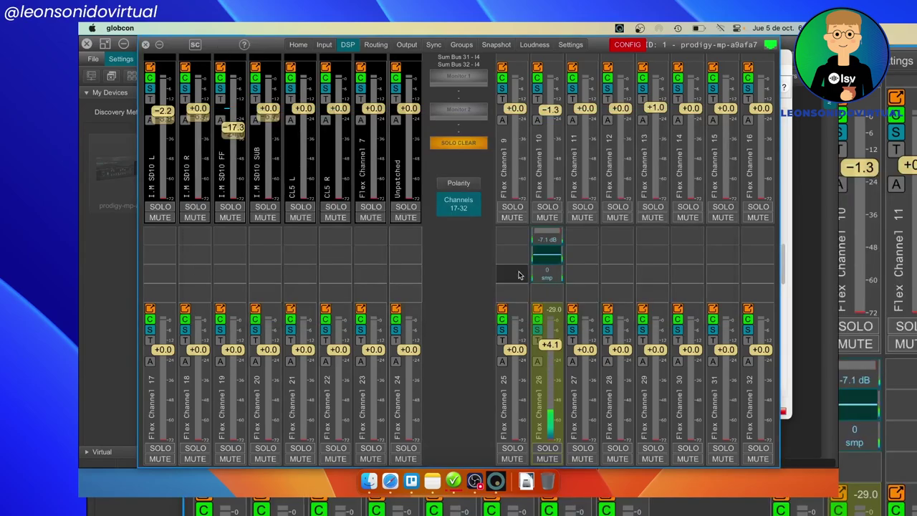
Step: Open Flex Channel 26's equalizer and add a Notch filter at 93 Hz with a Q of 2.13
{"action": "right_click", "coordinate": [539, 256]}
{"action": "left_click", "coordinate": [540, 256]}
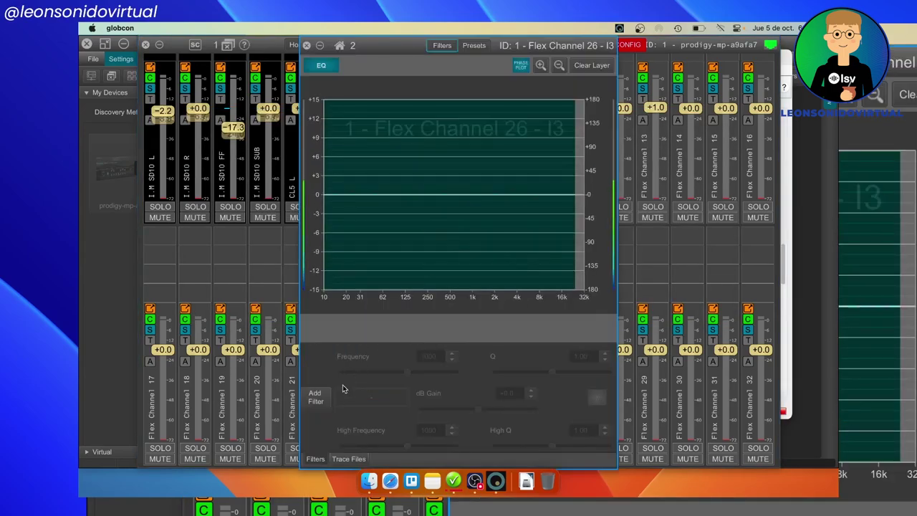
{"action": "left_click", "coordinate": [316, 399]}
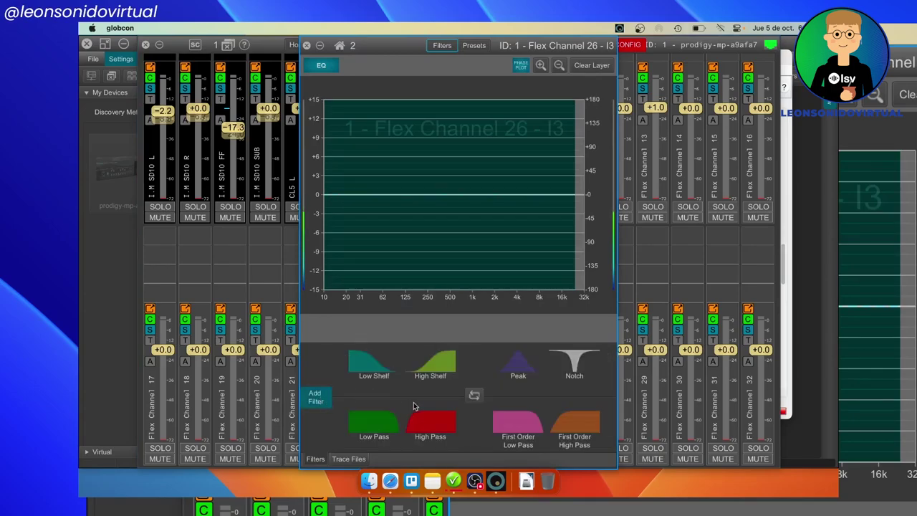
{"action": "left_click_drag", "start_coordinate": [571, 360], "coordinate": [397, 263]}
{"action": "left_click_drag", "start_coordinate": [371, 218], "coordinate": [416, 219]}
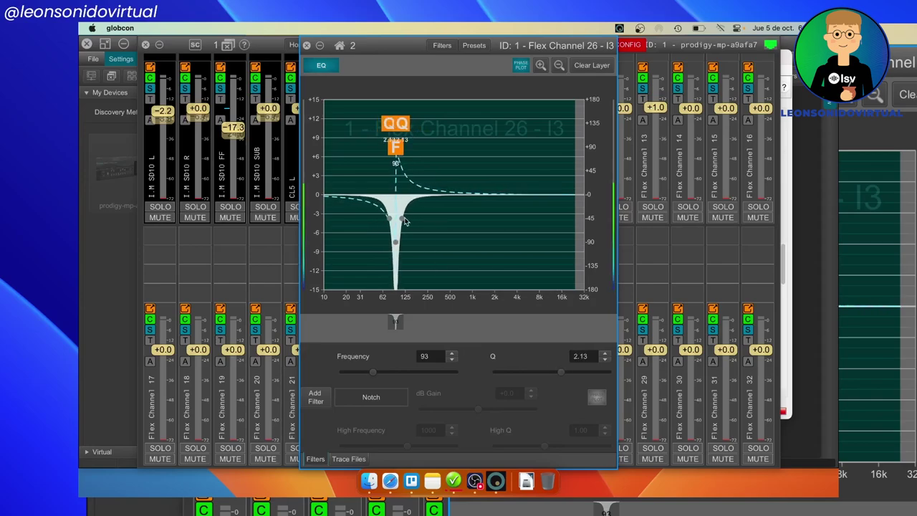
Step: Add a Low Shelf filter at 75 Hz with -6.4 dB gain and a Q of 0.50 to the equalizer
{"action": "left_click", "coordinate": [315, 397]}
{"action": "left_click_drag", "start_coordinate": [376, 382], "coordinate": [374, 259]}
{"action": "left_click_drag", "start_coordinate": [374, 219], "coordinate": [389, 231]}
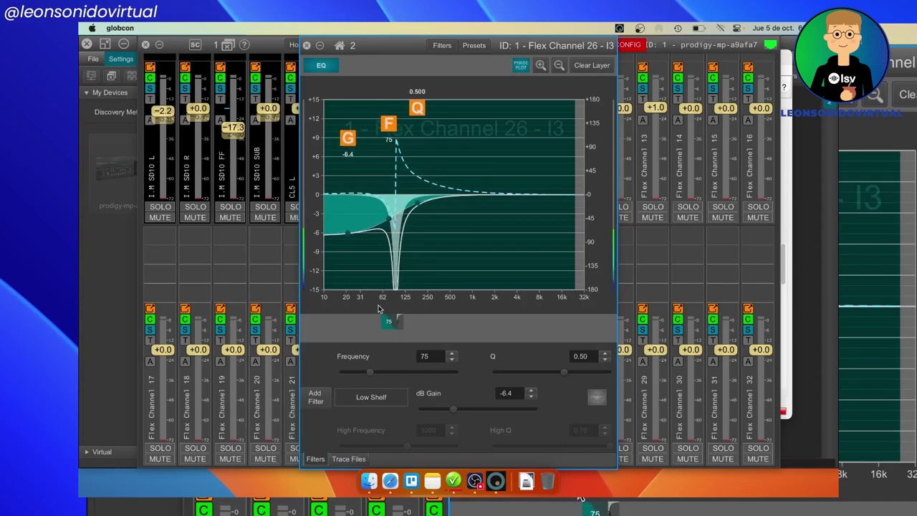
Step: Add a Peak filter at 1523 Hz with +12.6 dB gain and a Q of 4.68, and close the equalizer
{"action": "left_click", "coordinate": [315, 397]}
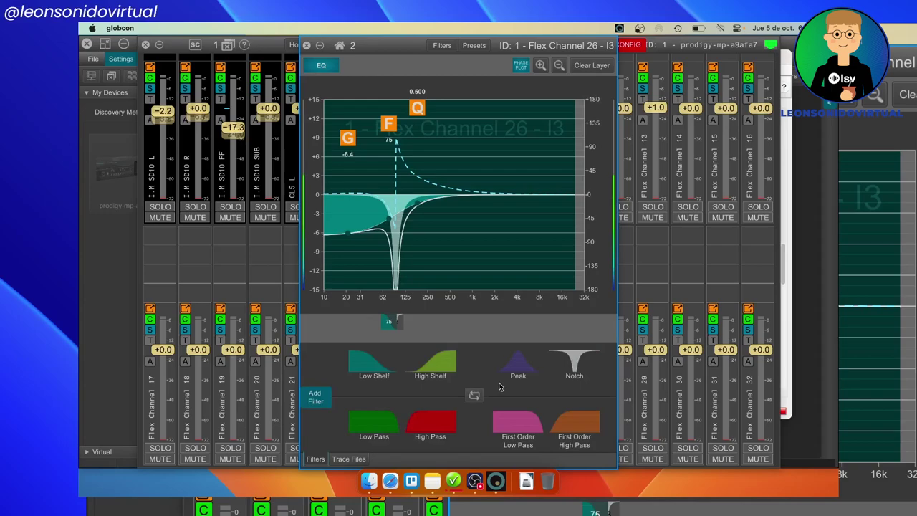
{"action": "mouse_move", "coordinate": [528, 357]}
{"action": "left_mouse_down"}
{"action": "mouse_move", "coordinate": [511, 207]}
{"action": "mouse_move", "coordinate": [478, 201]}
{"action": "mouse_move", "coordinate": [517, 201]}
{"action": "mouse_move", "coordinate": [486, 203]}
{"action": "mouse_move", "coordinate": [490, 252]}
{"action": "left_mouse_up"}
{"action": "left_click_drag", "start_coordinate": [445, 204], "coordinate": [474, 208]}
{"action": "left_click_drag", "start_coordinate": [486, 253], "coordinate": [486, 115]}
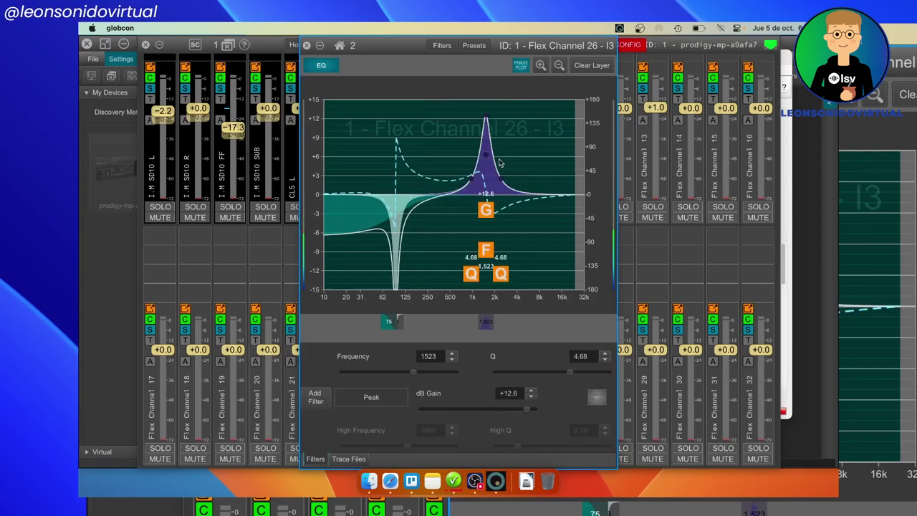
{"action": "left_click", "coordinate": [306, 45]}
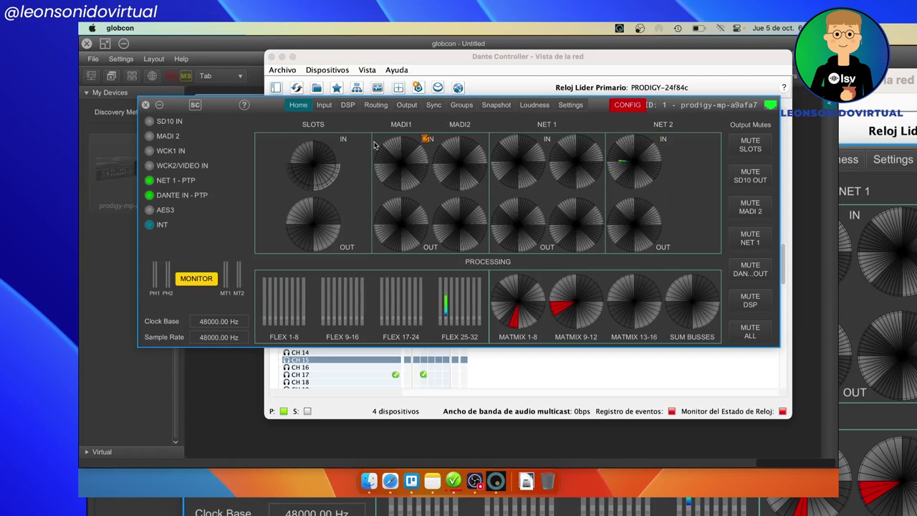
Step: Review the signal path from the Dante inputs through the Flex Channels to the Flex Channels sources in DSP routing
{"action": "left_click", "coordinate": [324, 106]}
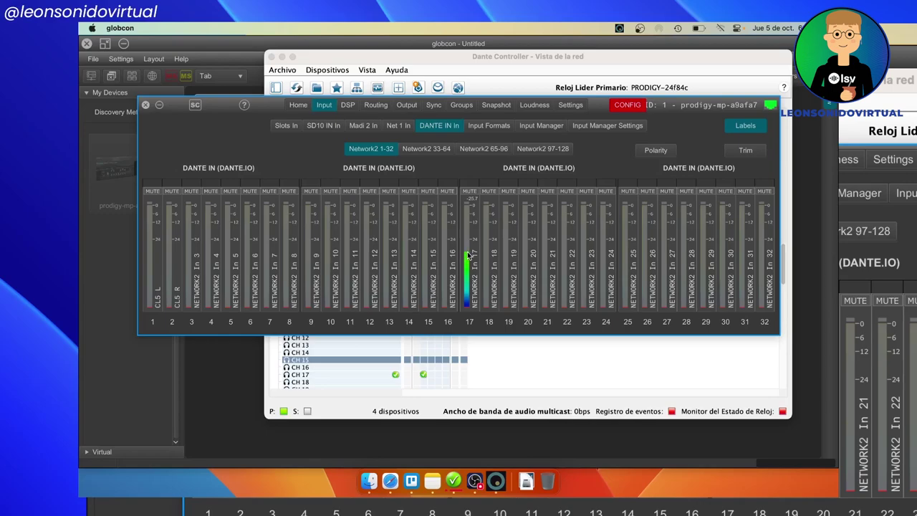
{"action": "left_click", "coordinate": [347, 106]}
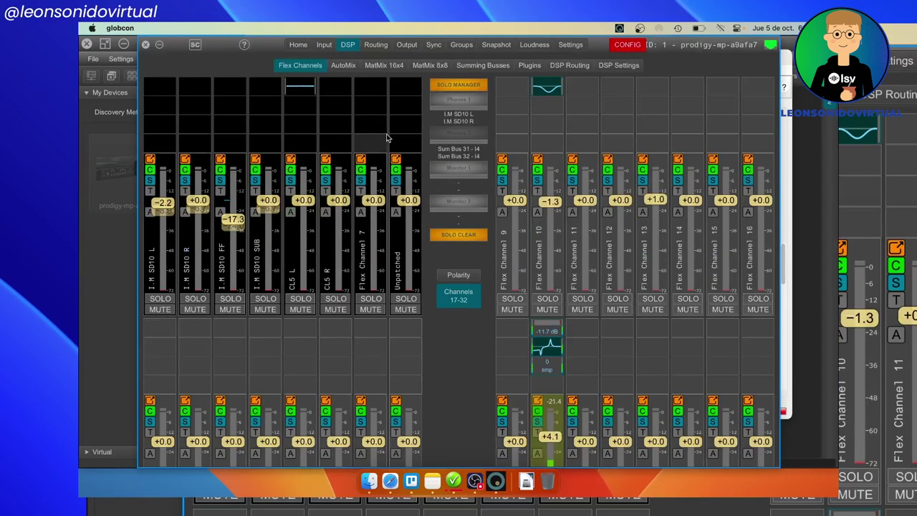
{"action": "left_click", "coordinate": [570, 66]}
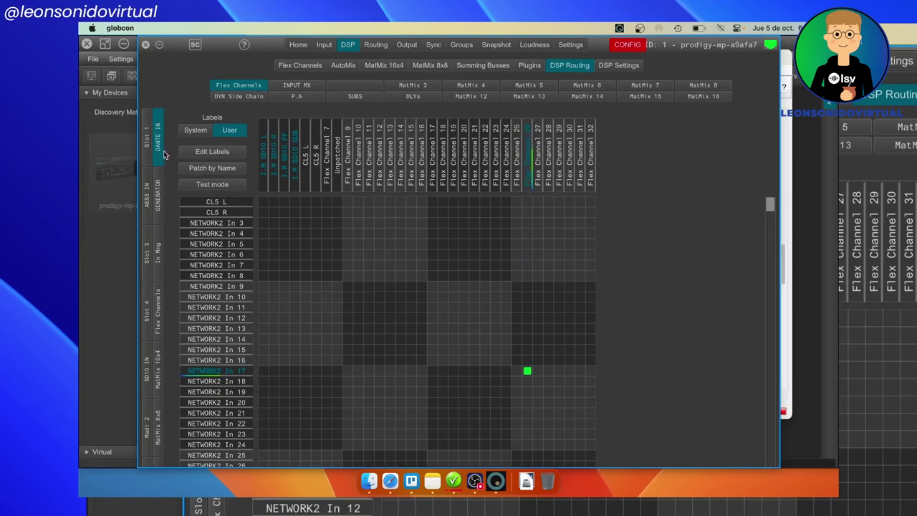
{"action": "scroll", "coordinate": [165, 274], "scroll_direction": "down", "scroll_amount": 3}
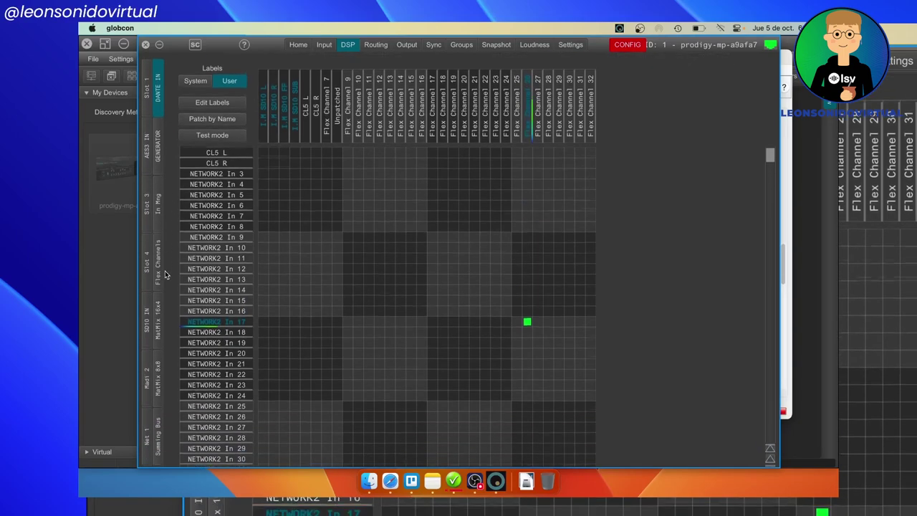
{"action": "left_click", "coordinate": [160, 276]}
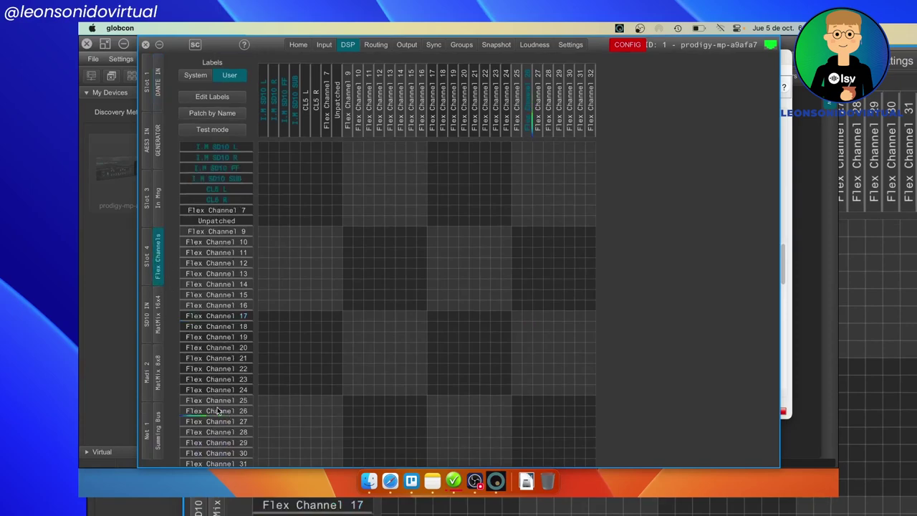
{"action": "scroll", "coordinate": [221, 300], "scroll_direction": "up", "scroll_amount": 3}
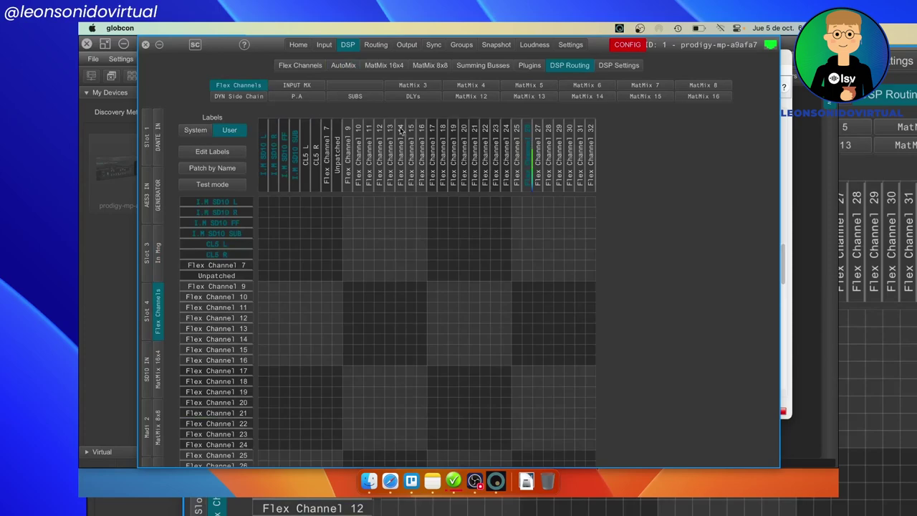
Step: Patch Flex Channel 26 to NETWORK2 Out 26 of DANTE OUT in the main routing matrix
{"action": "left_click", "coordinate": [376, 46]}
{"action": "scroll", "coordinate": [159, 233], "scroll_direction": "down", "scroll_amount": 3}
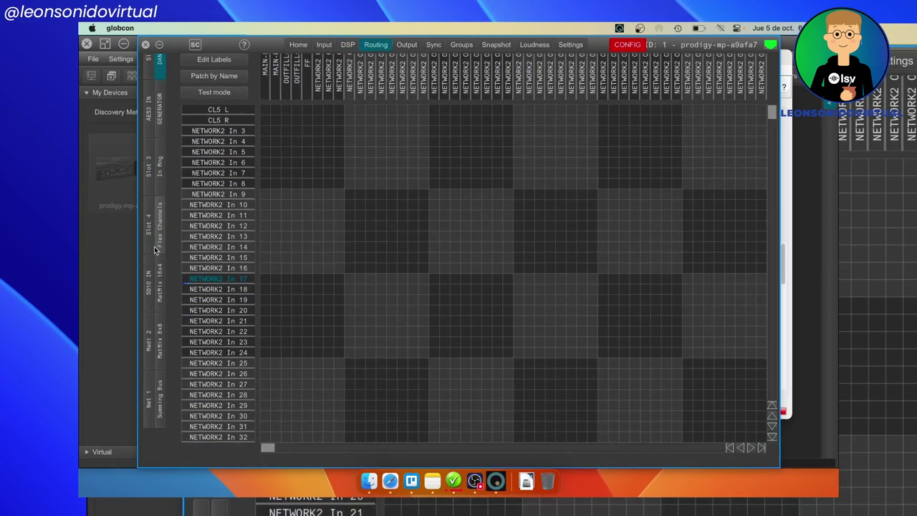
{"action": "left_click", "coordinate": [159, 235]}
{"action": "scroll", "coordinate": [214, 224], "scroll_direction": "up", "scroll_amount": 3}
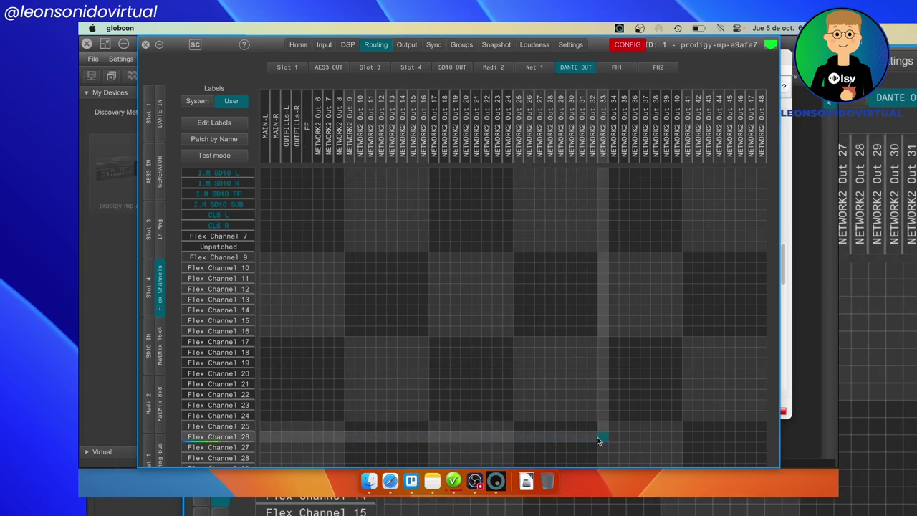
{"action": "left_click", "coordinate": [529, 438]}
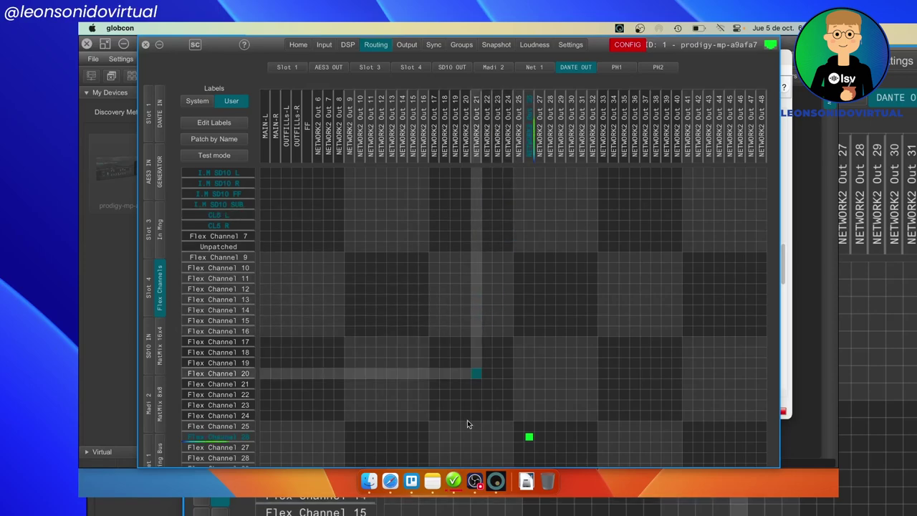
Step: Switch to Dante Controller and expand the channels of the Yamaha CL5 receiver and the PRODIGY transmitter in the routing grid
{"action": "left_click", "coordinate": [454, 481]}
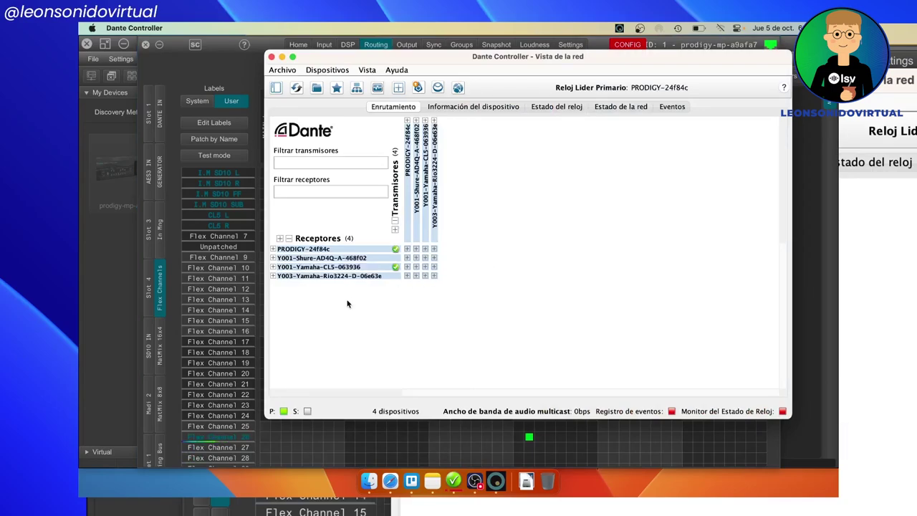
{"action": "left_click", "coordinate": [273, 267]}
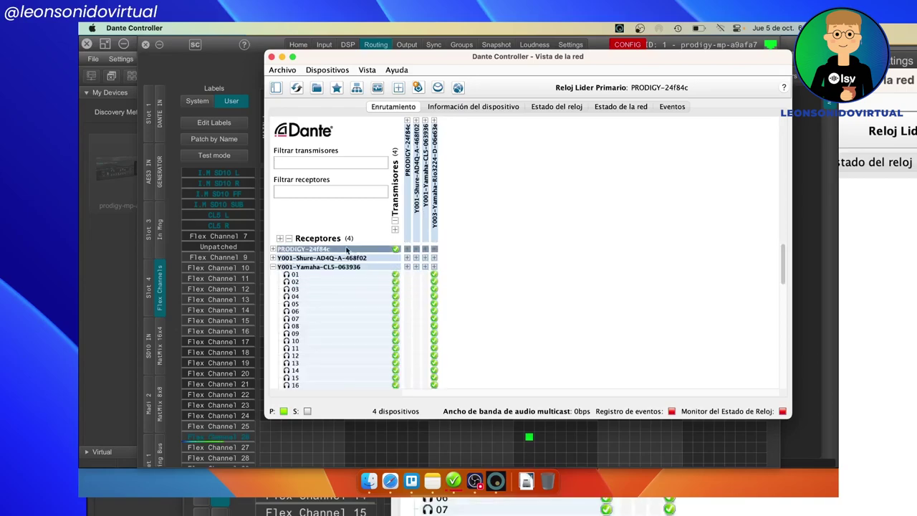
{"action": "left_click", "coordinate": [409, 122]}
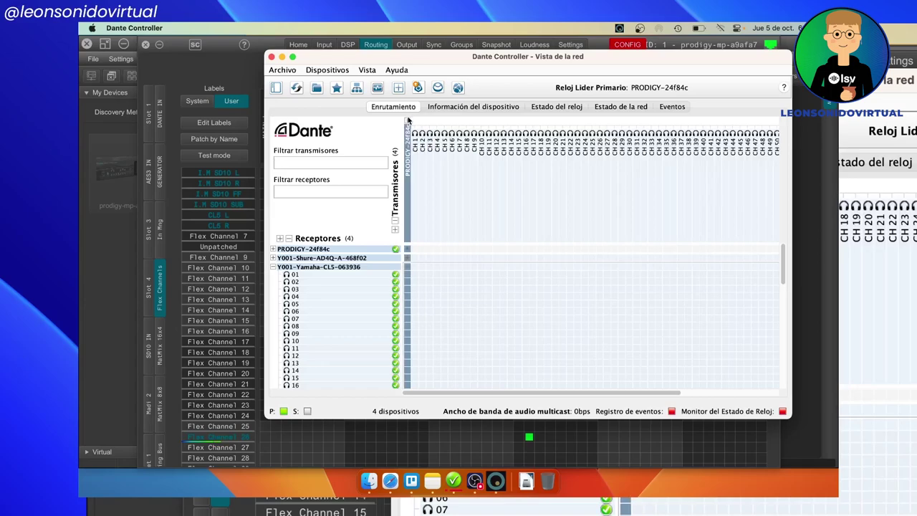
{"action": "left_click", "coordinate": [408, 121]}
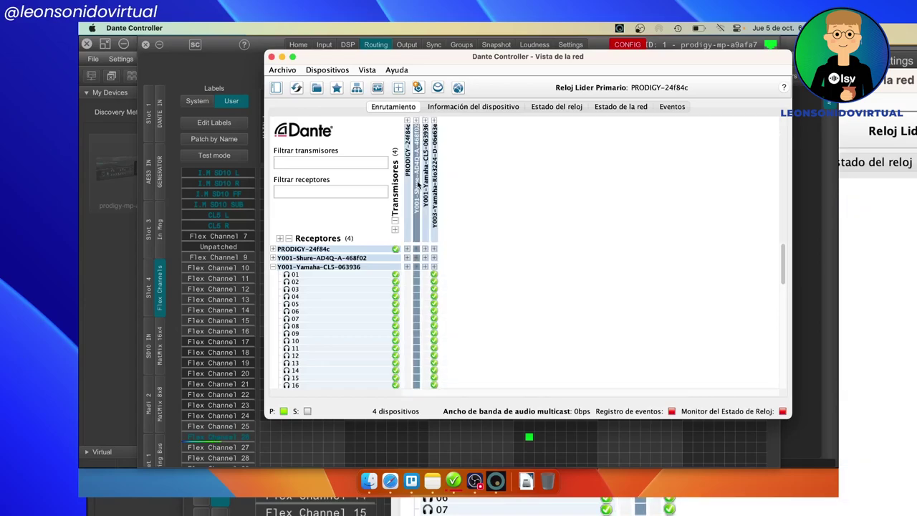
{"action": "left_click", "coordinate": [408, 122]}
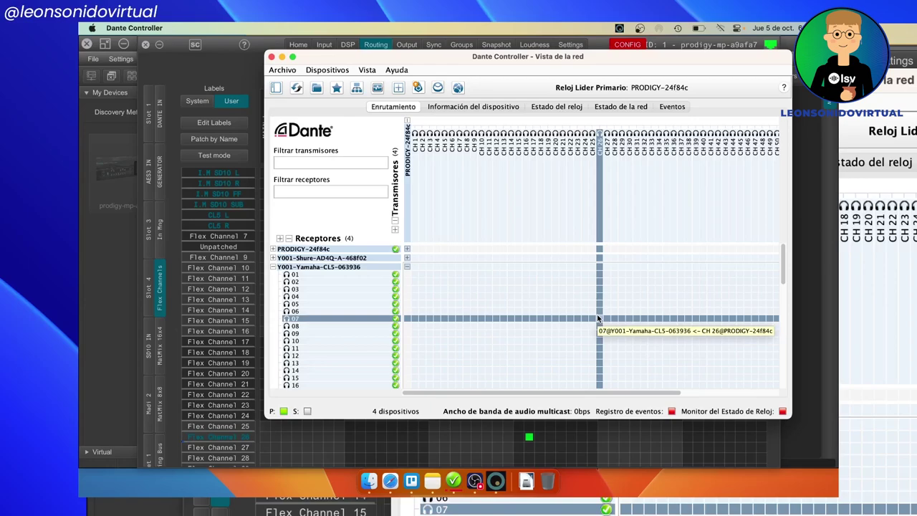
Step: Check the DANTE OUT patch in globcon, and subscribe Yamaha CL5 receive channel 09 to PRODIGY CH 26 in Dante Controller
{"action": "scroll", "coordinate": [598, 318], "scroll_direction": "down", "scroll_amount": 5}
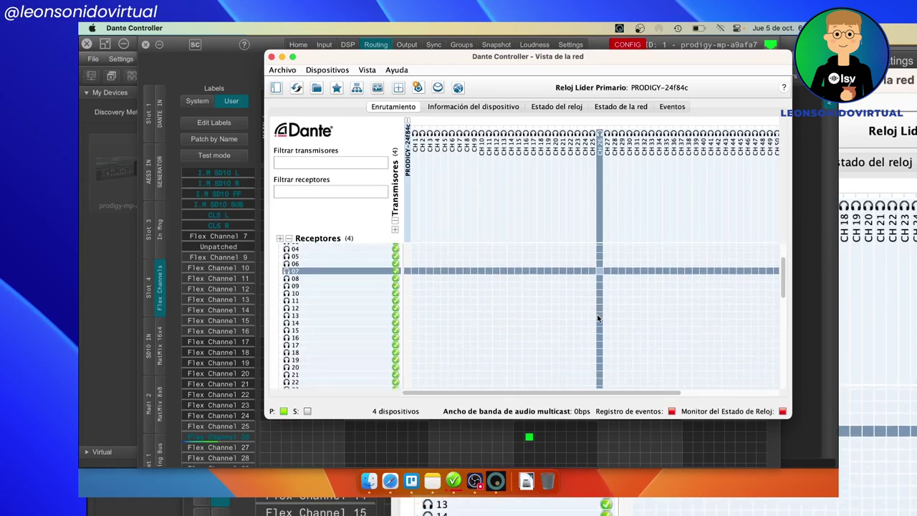
{"action": "left_click", "coordinate": [228, 426]}
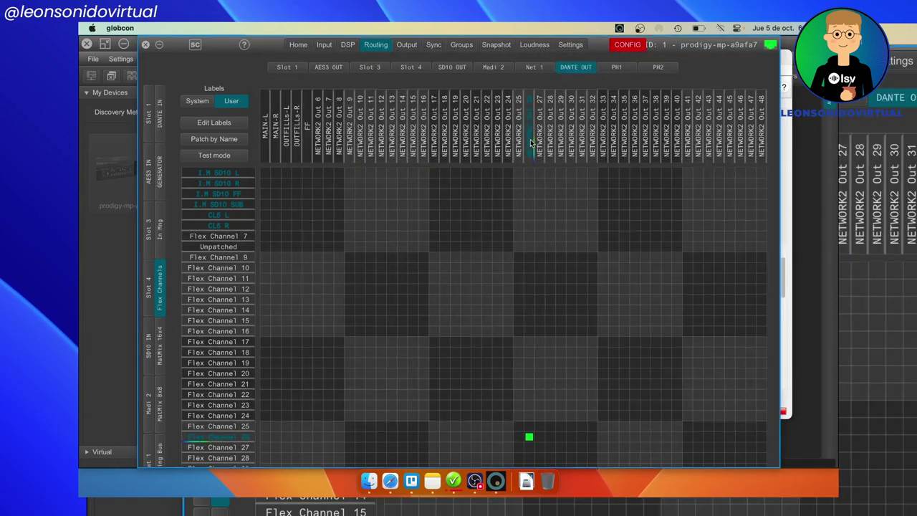
{"action": "left_click", "coordinate": [787, 271]}
{"action": "scroll", "coordinate": [562, 349], "scroll_direction": "up", "scroll_amount": 3}
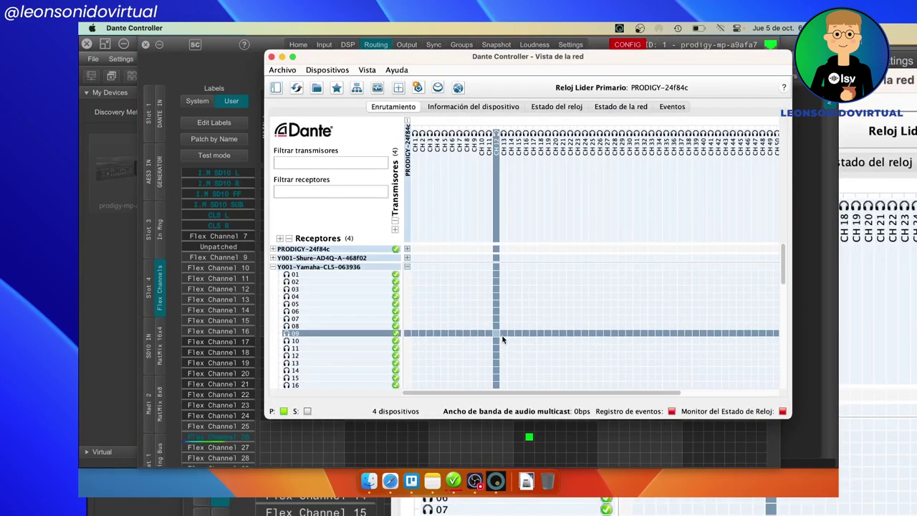
{"action": "left_click", "coordinate": [600, 335]}
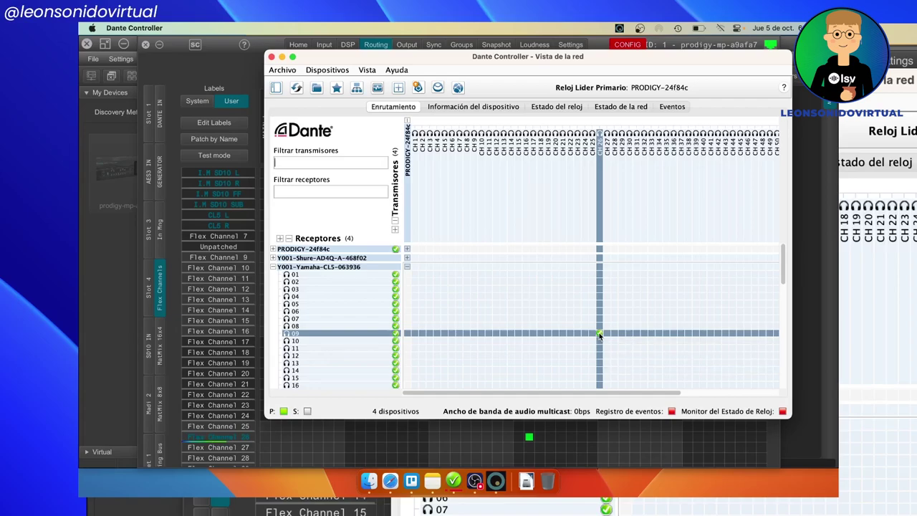
Step: Return to globcon, open the DSP Flex Channels mixer and set Flex Channel 26's fader to about -0.2 dB
{"action": "key", "text": "super+Tab"}
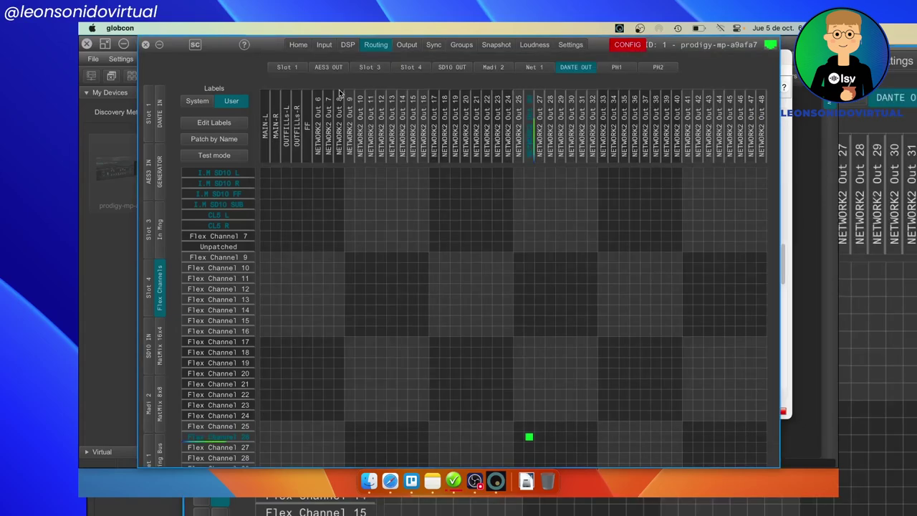
{"action": "left_click", "coordinate": [347, 45]}
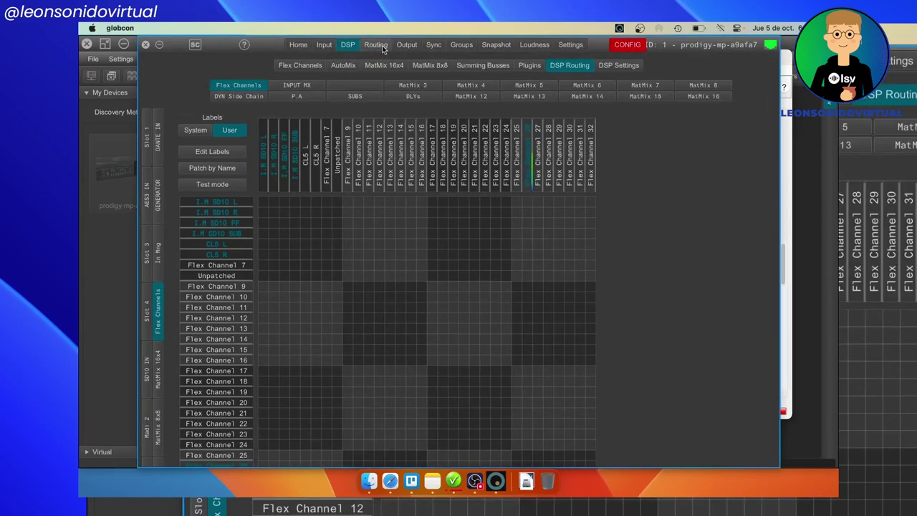
{"action": "left_click", "coordinate": [301, 65]}
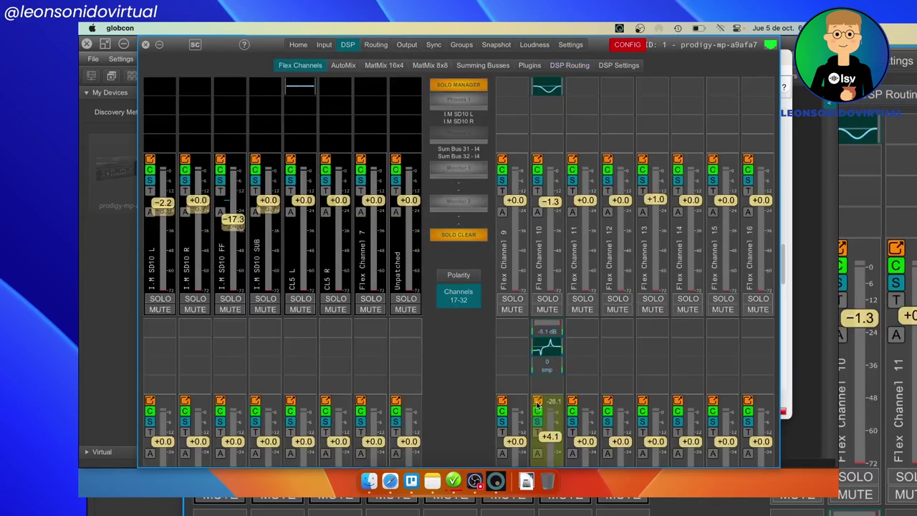
{"action": "scroll", "coordinate": [550, 346], "scroll_direction": "down", "scroll_amount": 3}
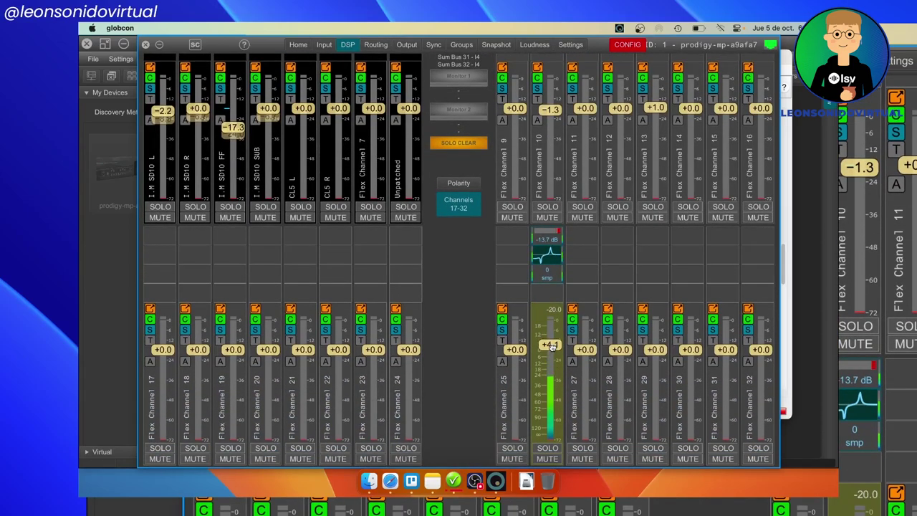
{"action": "scroll", "coordinate": [477, 368], "scroll_direction": "up", "scroll_amount": 2}
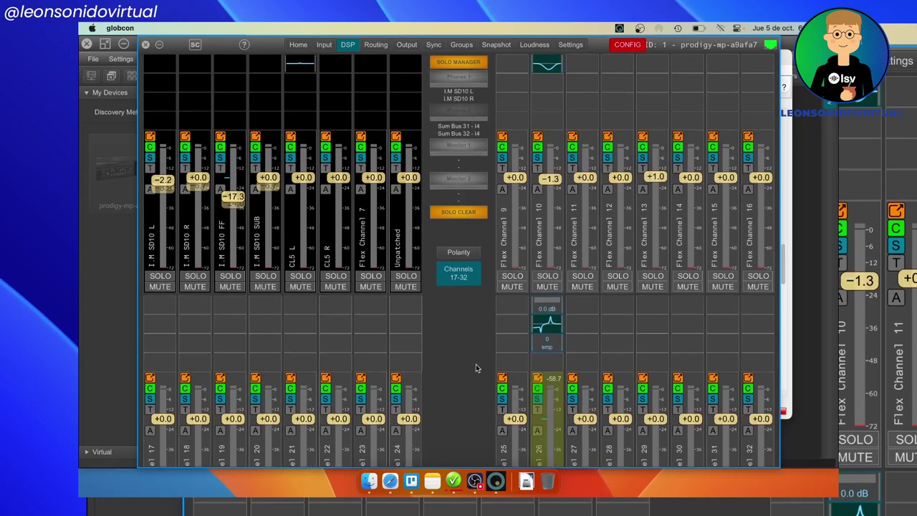
{"action": "scroll", "coordinate": [475, 365], "scroll_direction": "down", "scroll_amount": 2}
{"action": "left_click_drag", "start_coordinate": [549, 414], "coordinate": [549, 351]}
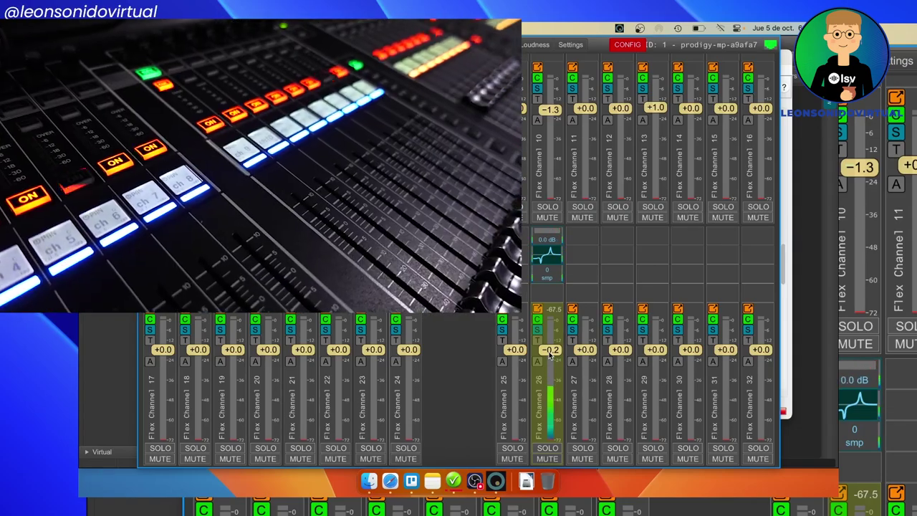
Step: Test Flex Channel 26's level by lowering its fader through about -12.5 dB to the minimum and raising it to about -1 dB
{"action": "left_click_drag", "start_coordinate": [550, 349], "coordinate": [552, 373]}
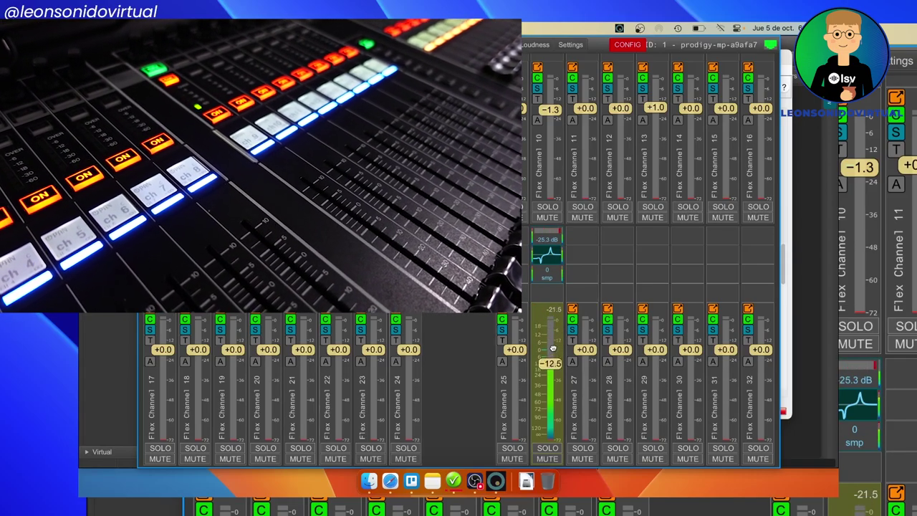
{"action": "scroll", "coordinate": [550, 429], "scroll_direction": "up", "scroll_amount": 3}
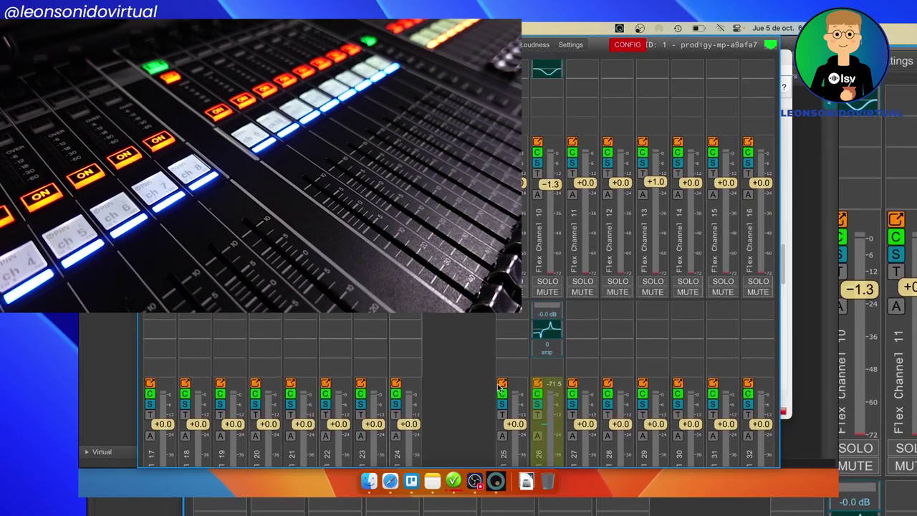
{"action": "scroll", "coordinate": [551, 428], "scroll_direction": "down", "scroll_amount": 3}
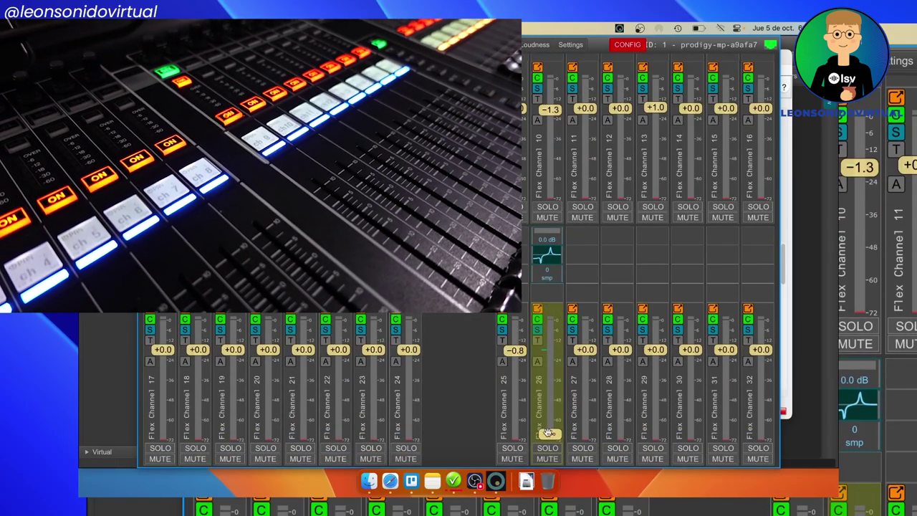
{"action": "left_click_drag", "start_coordinate": [550, 434], "coordinate": [557, 352]}
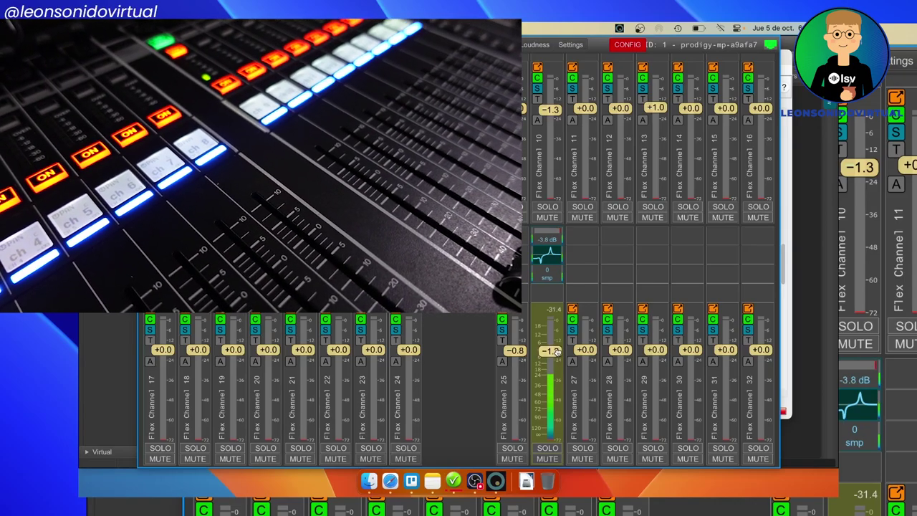